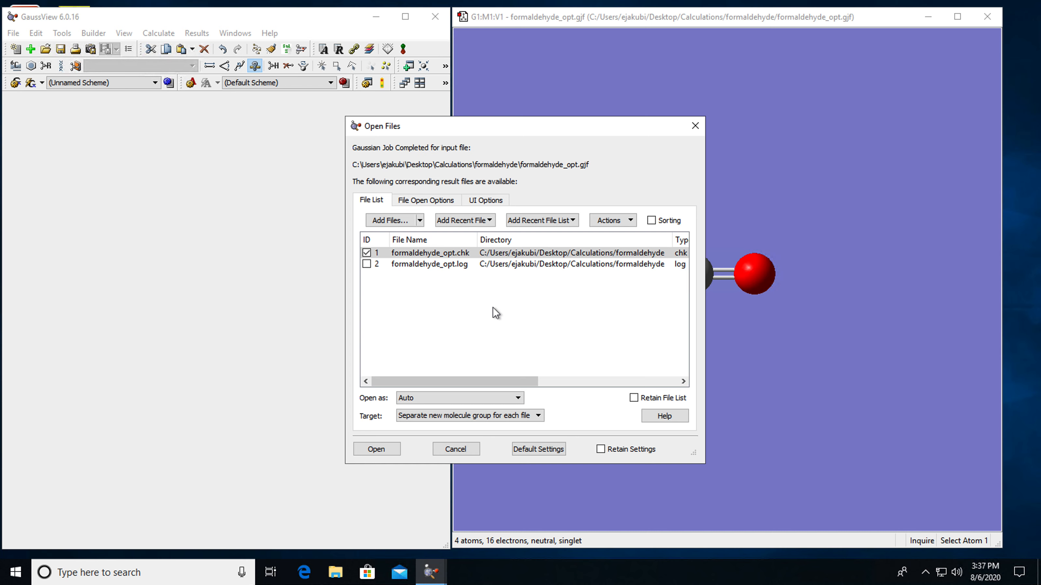
Open only formaldehyde_opt.log from the completed job's result files, with intermediate optimization geometries read in.
{"action": "left_click", "coordinate": [366, 253]}
{"action": "left_click", "coordinate": [366, 268]}
{"action": "left_click", "coordinate": [367, 265]}
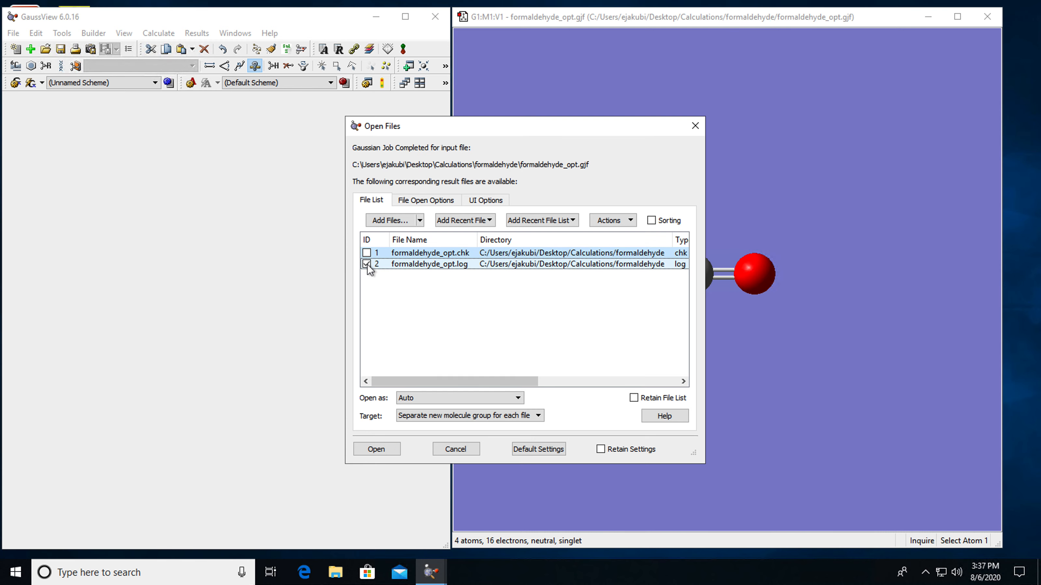
{"action": "left_click", "coordinate": [418, 203]}
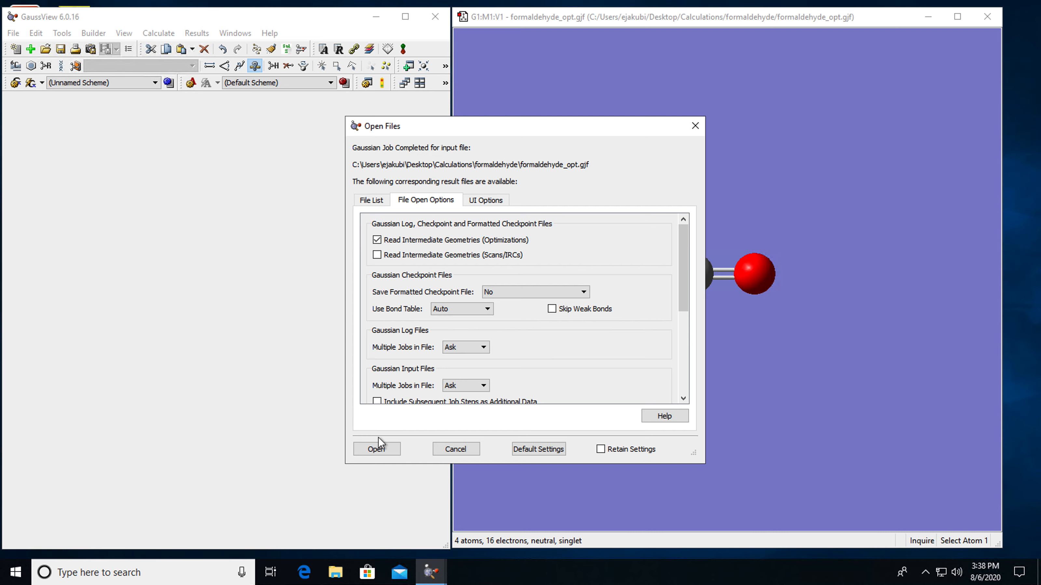
{"action": "left_click", "coordinate": [376, 450]}
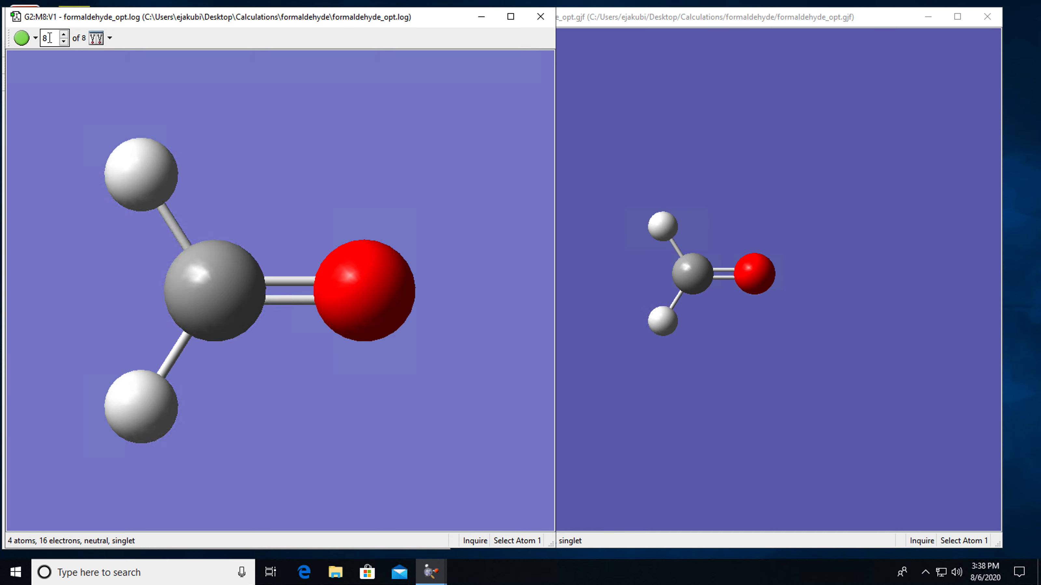
Step through the formaldehyde optimization geometries from the first up to geometry 4.
{"action": "left_click", "coordinate": [64, 36]}
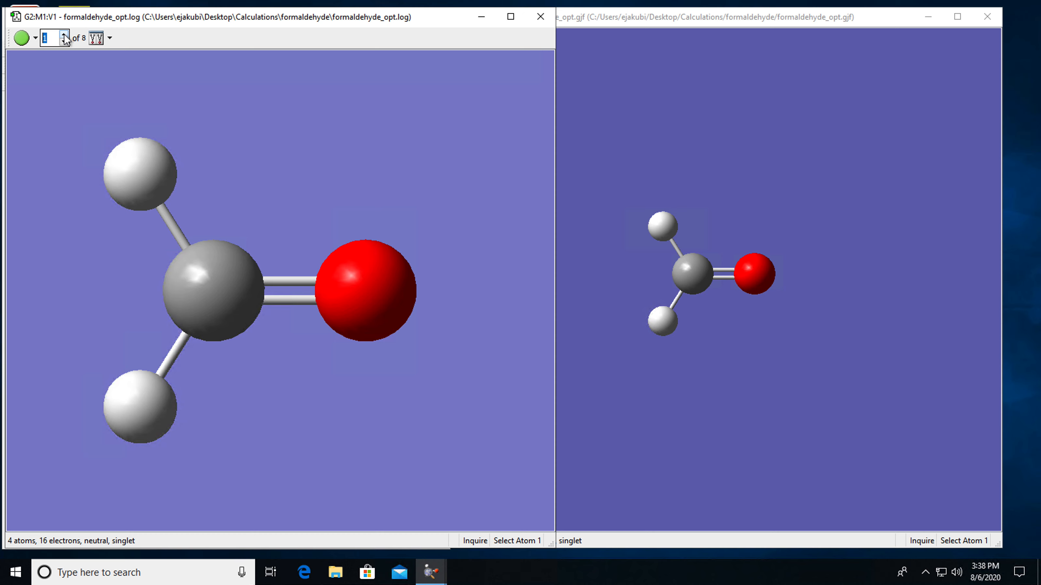
{"action": "left_click", "coordinate": [65, 35]}
{"action": "left_click", "coordinate": [64, 35]}
{"action": "left_click", "coordinate": [65, 34]}
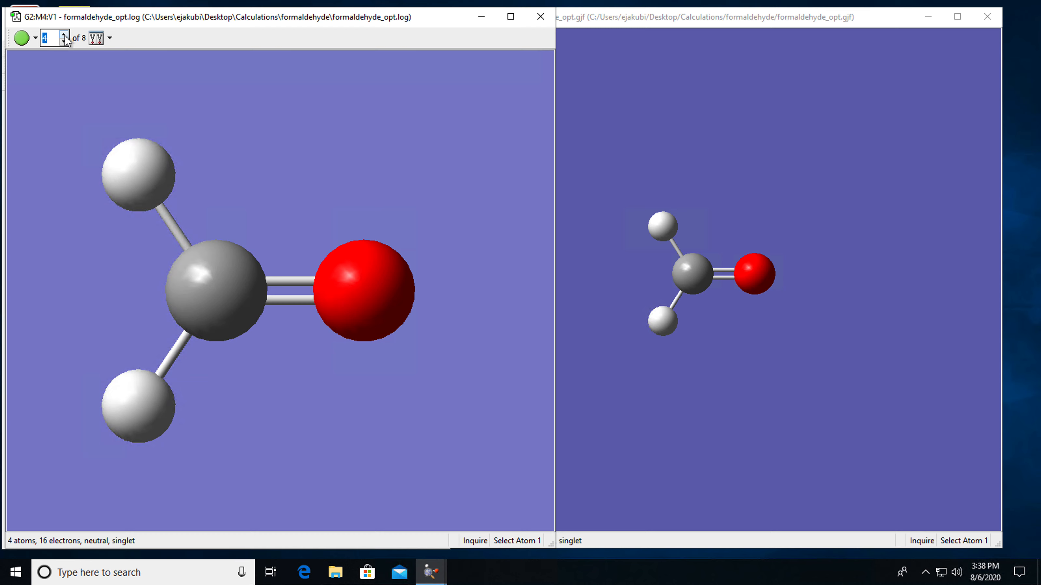
Play the animation of the optimization geometries a few times and stop it.
{"action": "left_click", "coordinate": [21, 40]}
{"action": "left_click", "coordinate": [20, 40]}
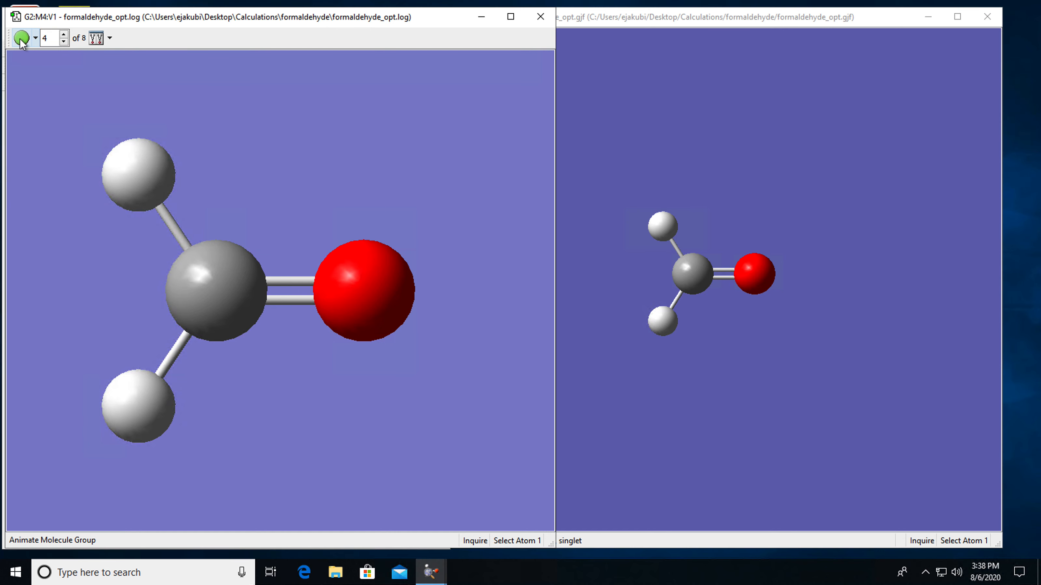
{"action": "left_click", "coordinate": [21, 40]}
{"action": "left_click", "coordinate": [21, 41]}
{"action": "left_click", "coordinate": [21, 39]}
{"action": "left_click", "coordinate": [22, 39]}
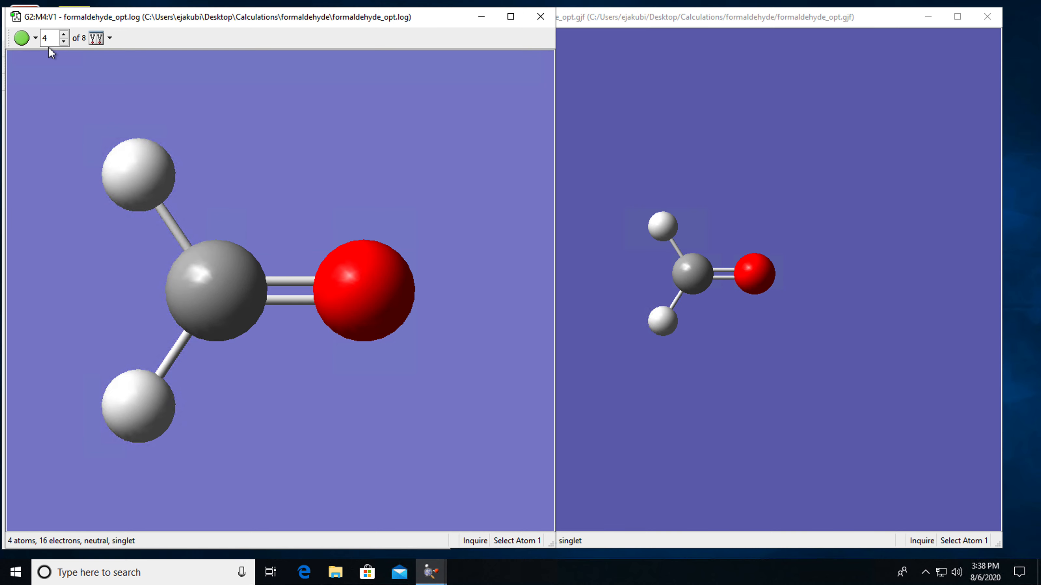
Show the optimization plot of total energy and move its window over the molecule view.
{"action": "right_click", "coordinate": [267, 140]}
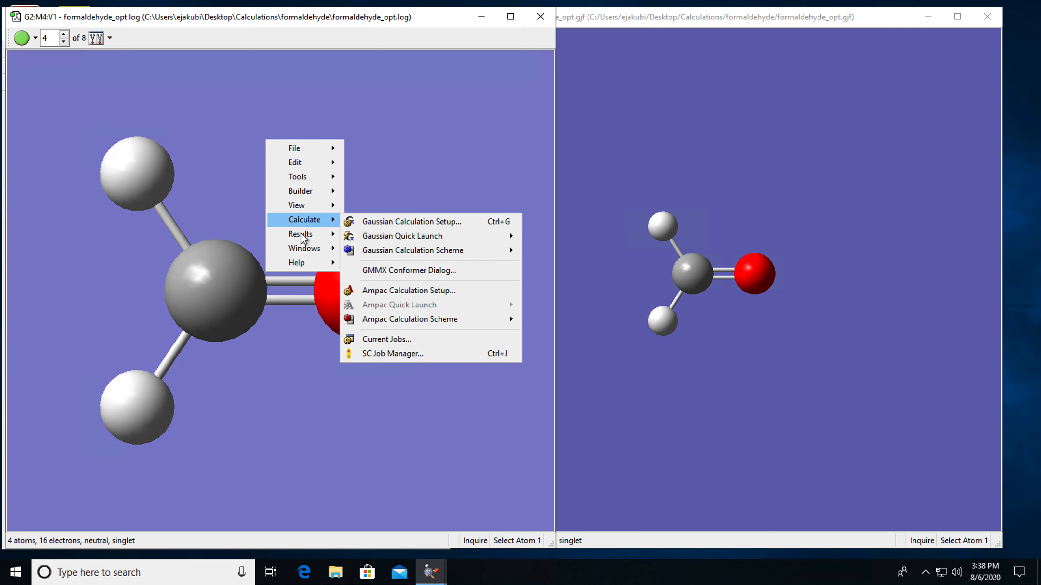
{"action": "mouse_move", "coordinate": [297, 236]}
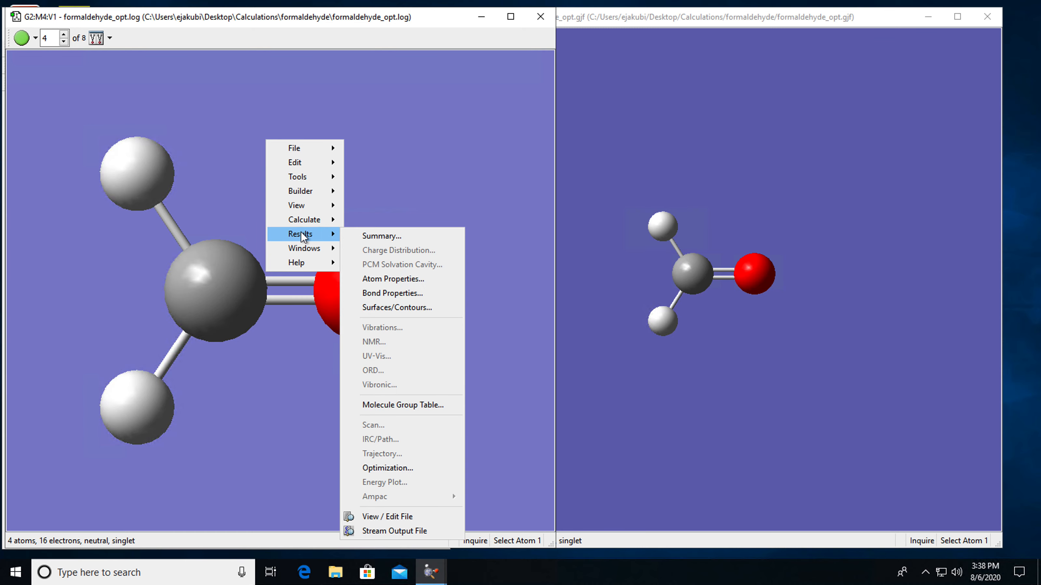
{"action": "left_click", "coordinate": [390, 469]}
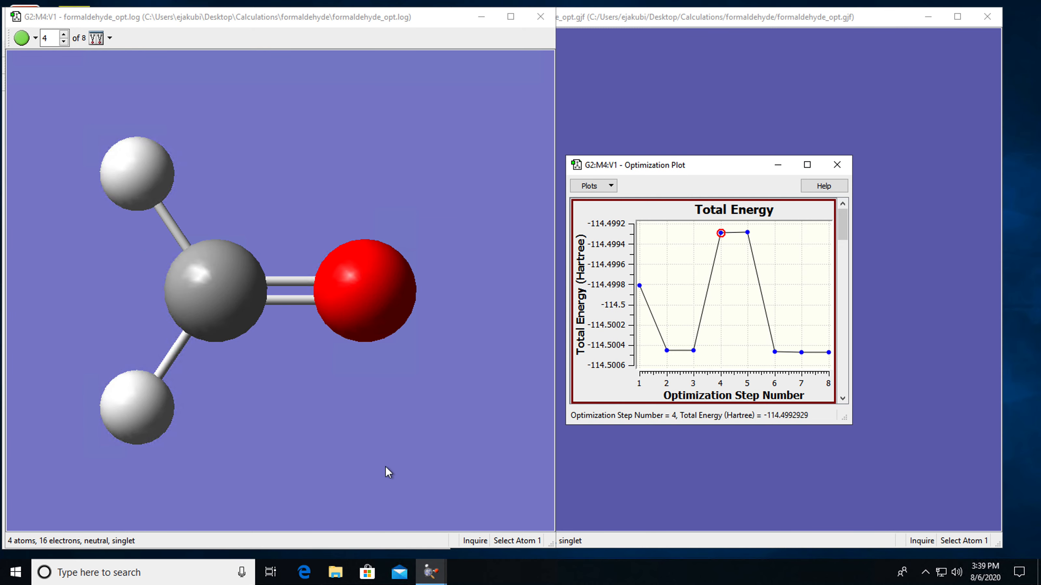
{"action": "left_click", "coordinate": [664, 163]}
{"action": "left_click_drag", "start_coordinate": [694, 168], "coordinate": [379, 105]}
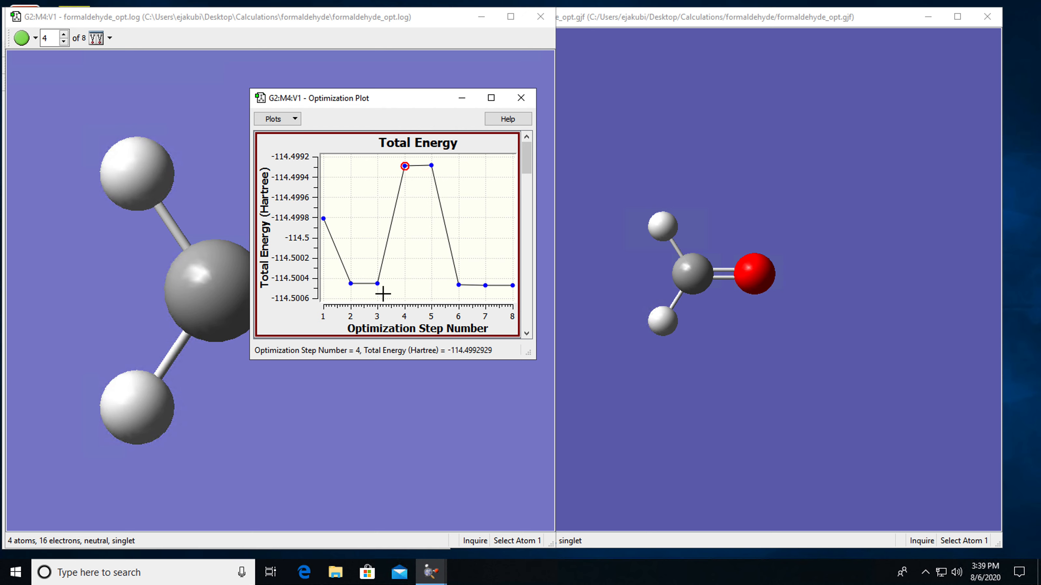
Inspect the total energy at optimization steps 1 and 8 on the plot, and close the plot.
{"action": "left_click", "coordinate": [324, 218]}
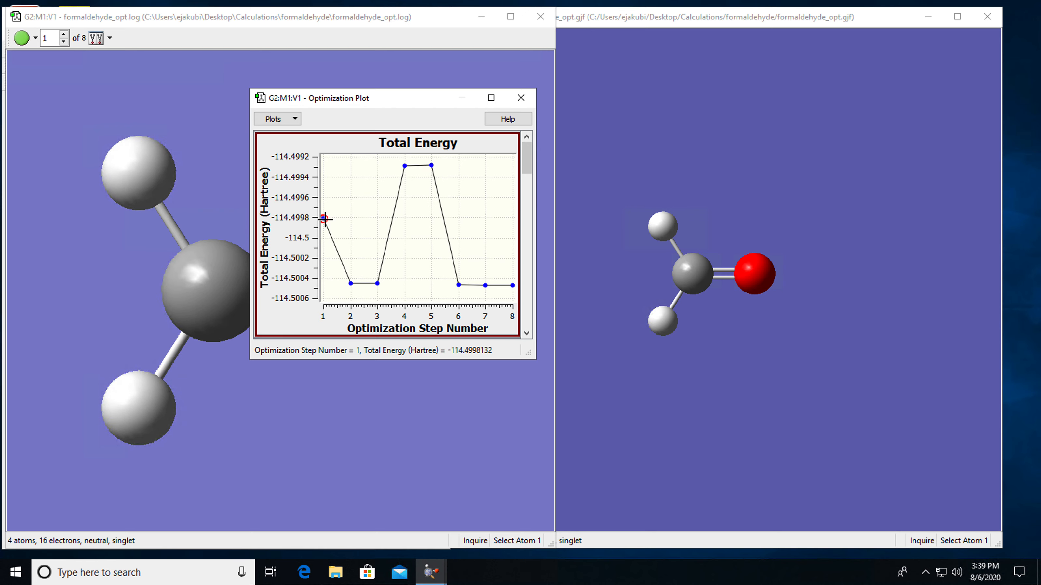
{"action": "left_click", "coordinate": [512, 286]}
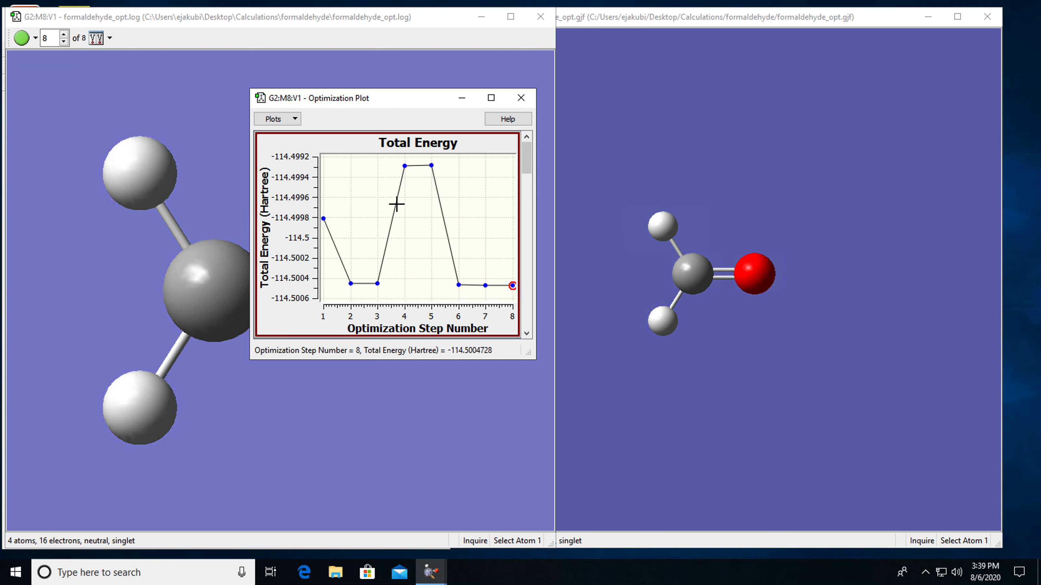
{"action": "left_click", "coordinate": [522, 99]}
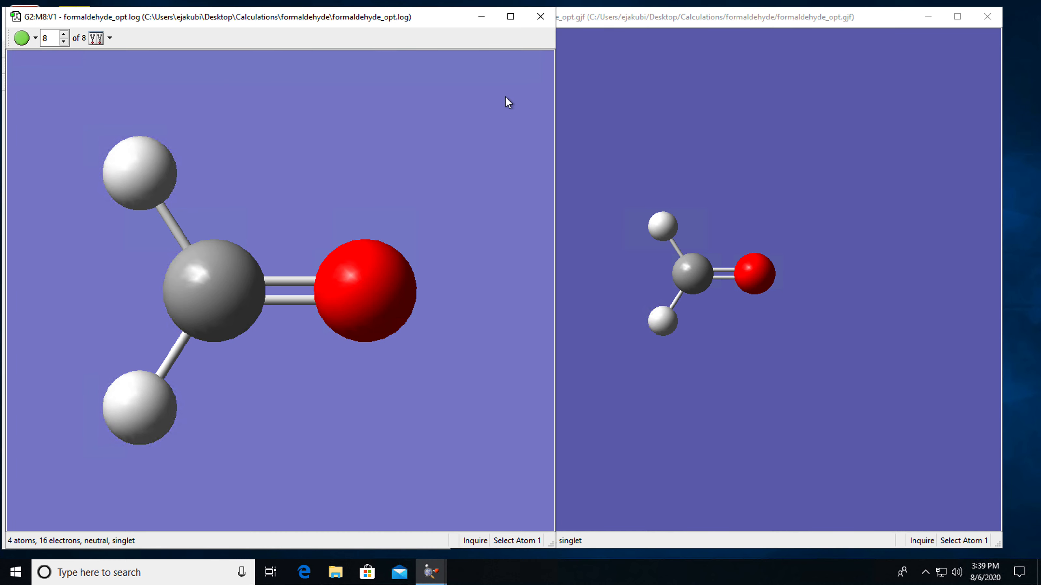
Show the vibrations results for optimization step 8 and move the dialog clear of the molecule.
{"action": "right_click", "coordinate": [311, 142]}
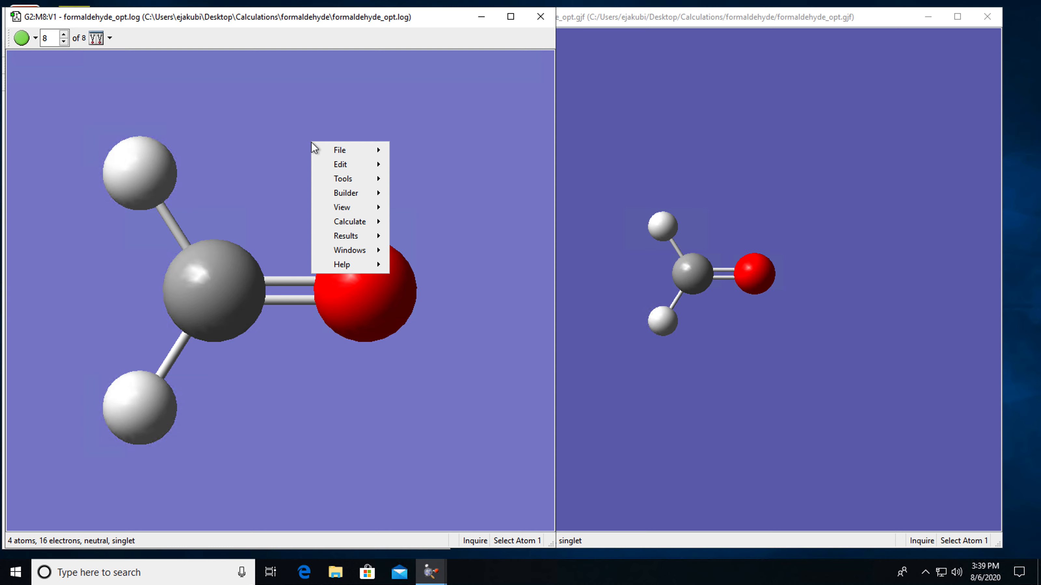
{"action": "mouse_move", "coordinate": [341, 237]}
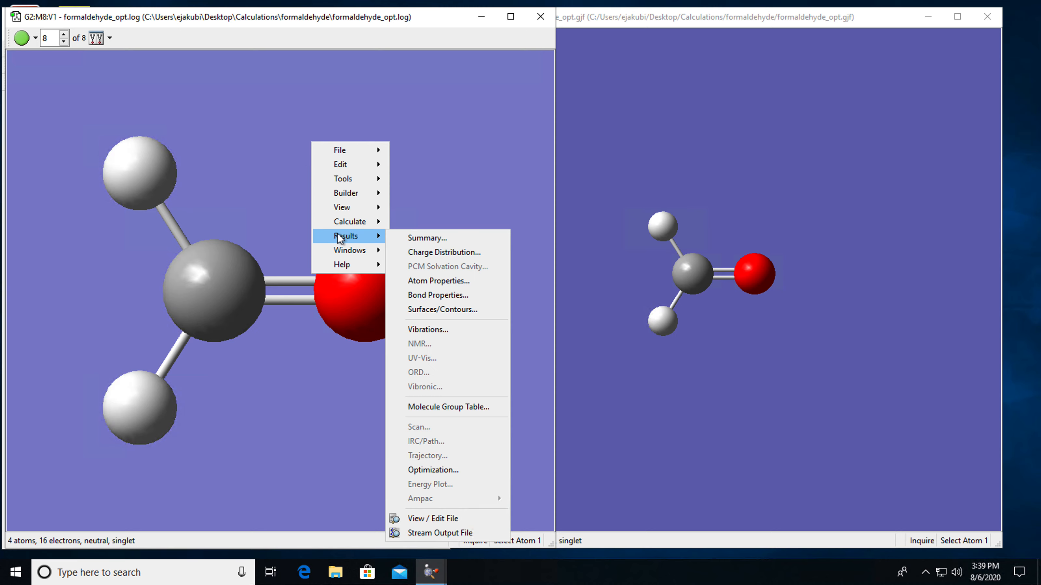
{"action": "left_click", "coordinate": [429, 330]}
{"action": "left_click_drag", "start_coordinate": [439, 187], "coordinate": [417, 84]}
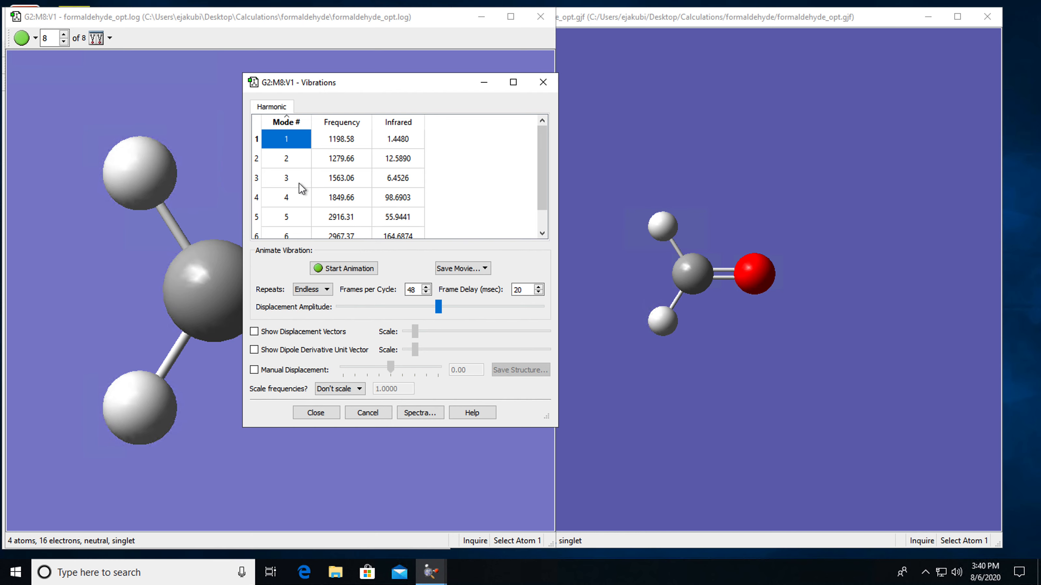
{"action": "left_click_drag", "start_coordinate": [363, 85], "coordinate": [561, 87]}
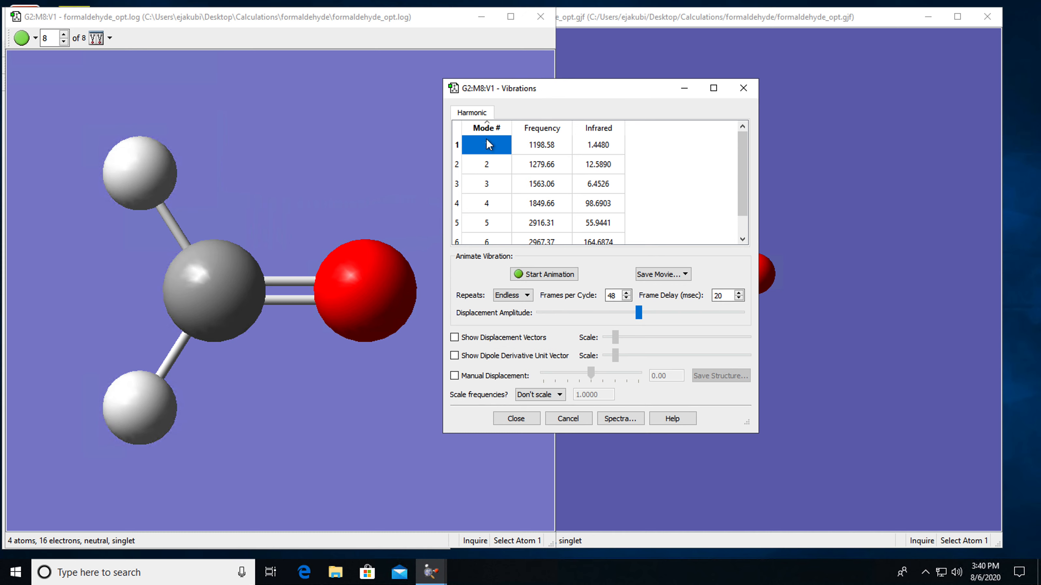
Animate vibrational modes 1 and 6 of the formaldehyde molecule, and stop the animation.
{"action": "left_click", "coordinate": [530, 275]}
{"action": "left_click", "coordinate": [327, 315]}
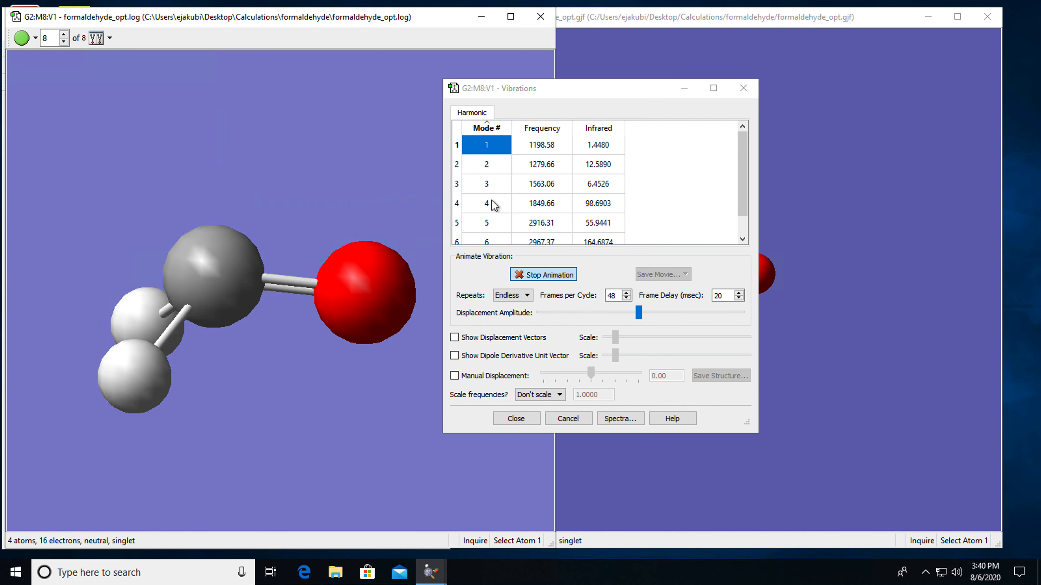
{"action": "scroll", "coordinate": [491, 203], "scroll_direction": "down", "scroll_amount": 1}
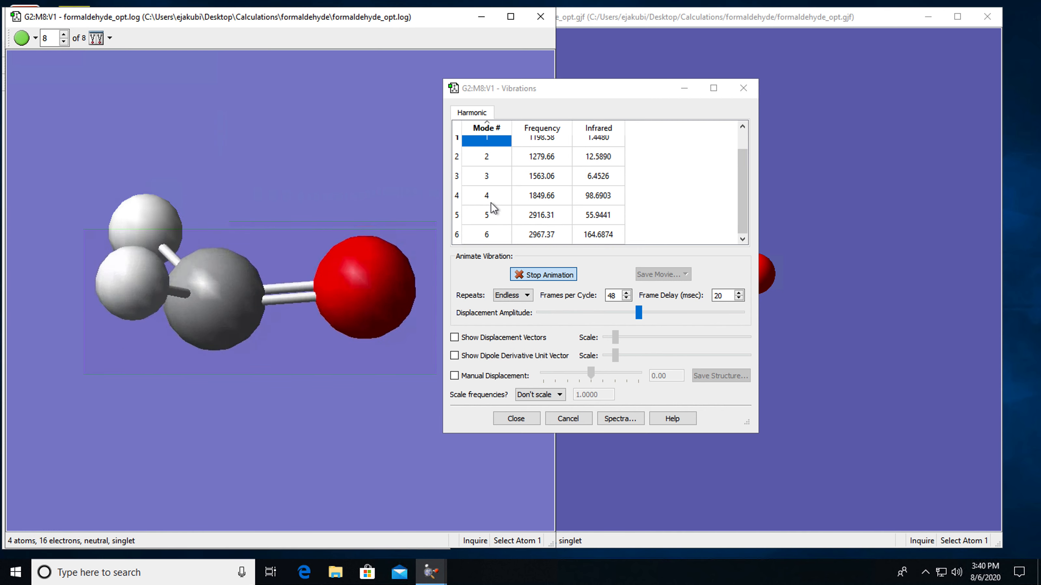
{"action": "left_click", "coordinate": [483, 237]}
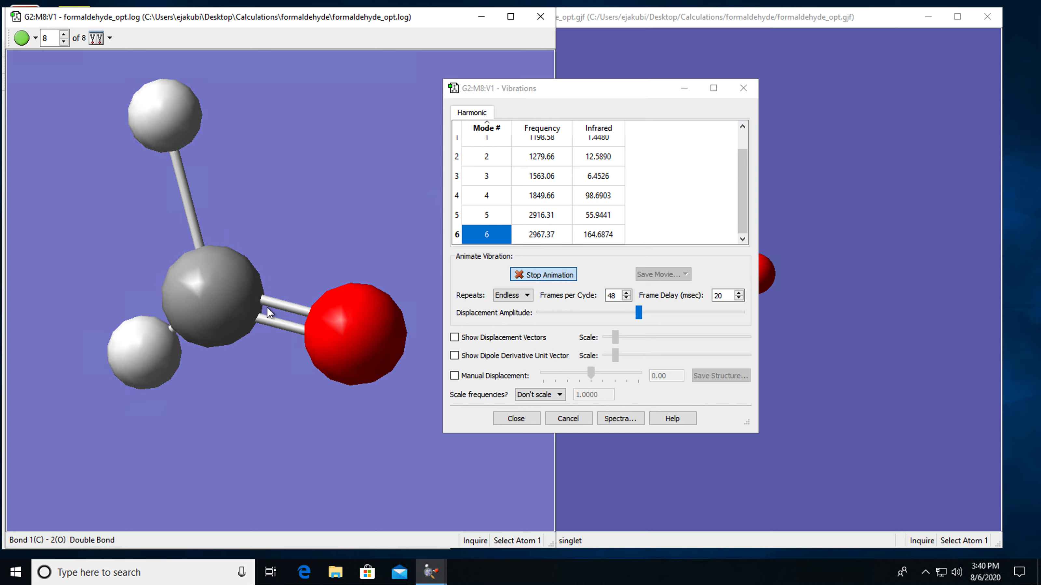
{"action": "left_click", "coordinate": [547, 275]}
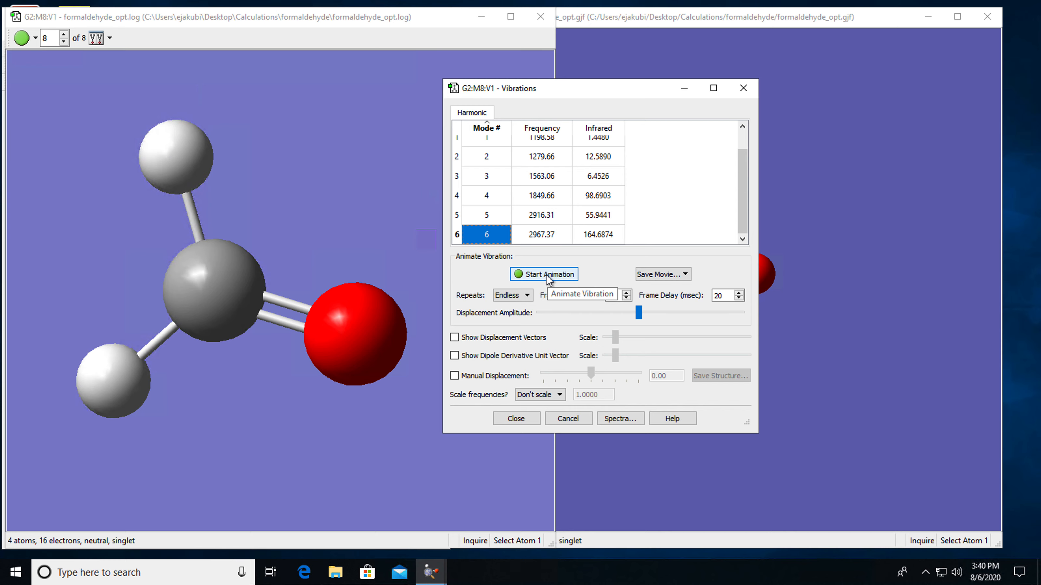
View the calculated IR spectrum, and close both the spectrum and the vibrations results.
{"action": "left_click", "coordinate": [621, 420]}
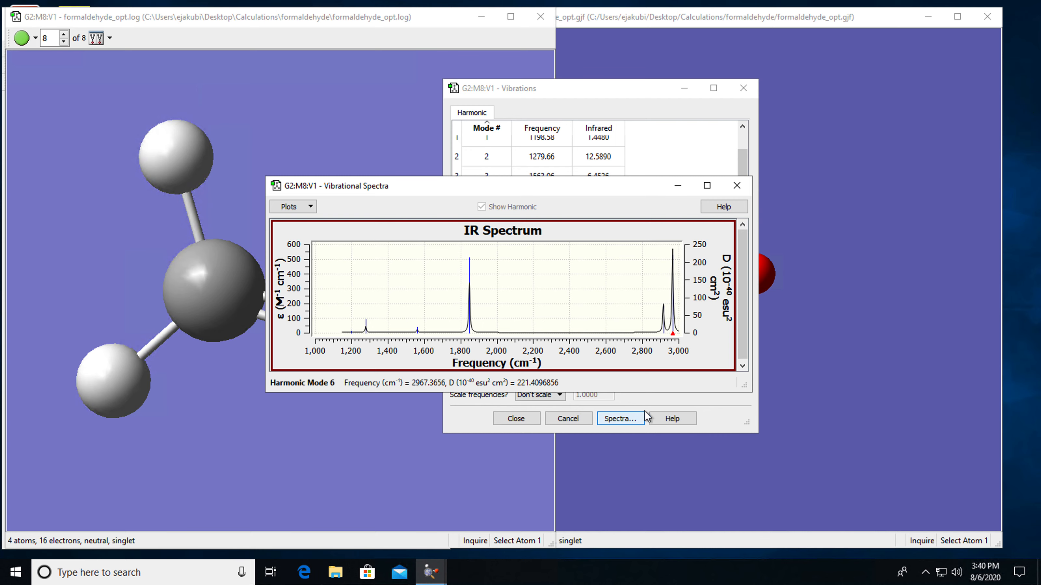
{"action": "left_click", "coordinate": [736, 186]}
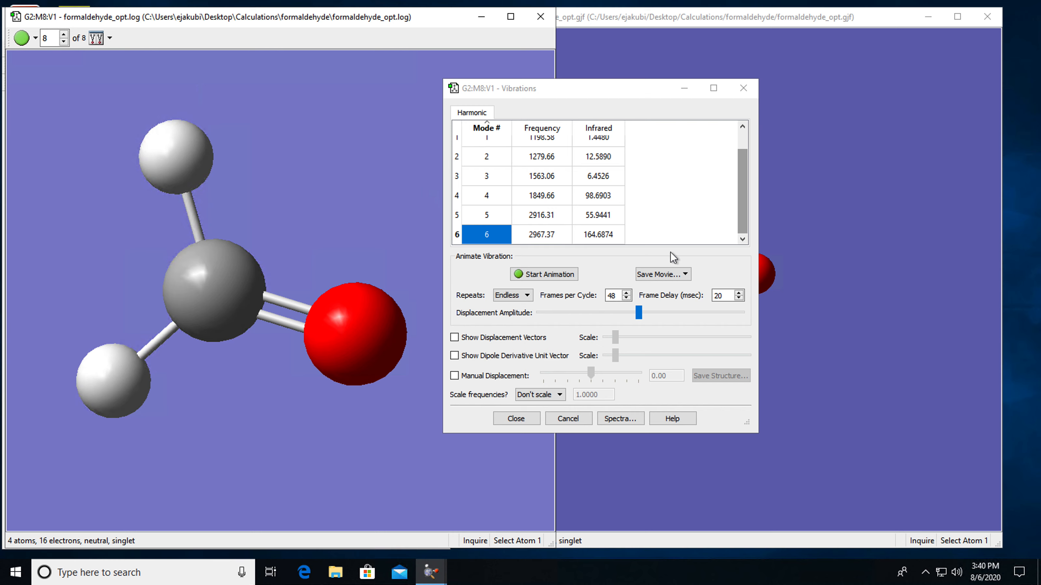
{"action": "left_click", "coordinate": [515, 419]}
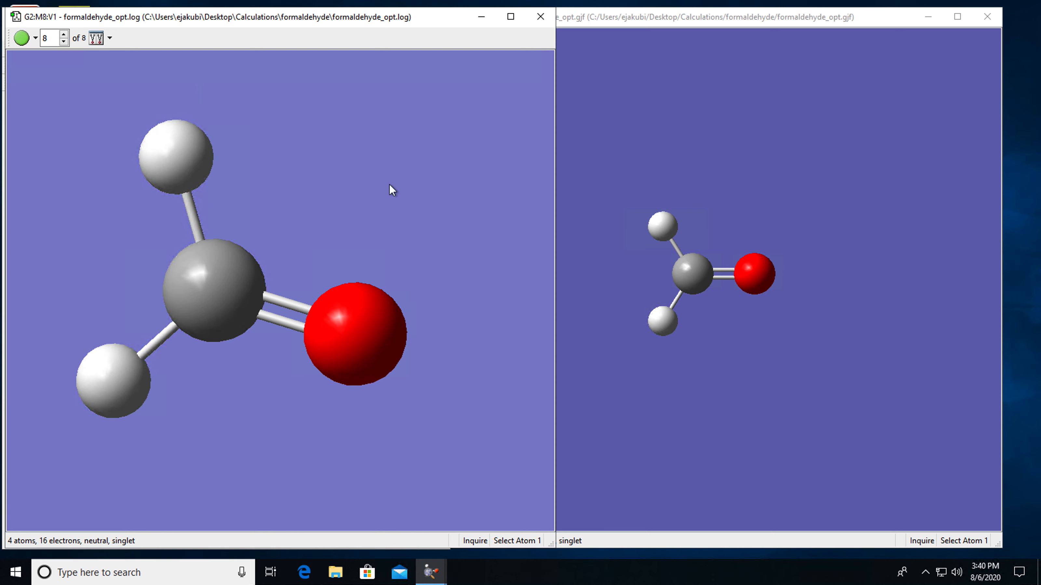
Review the electronic energy E(RB3LYP) in the Gaussian calculation summary, and close the summary.
{"action": "right_click", "coordinate": [368, 183]}
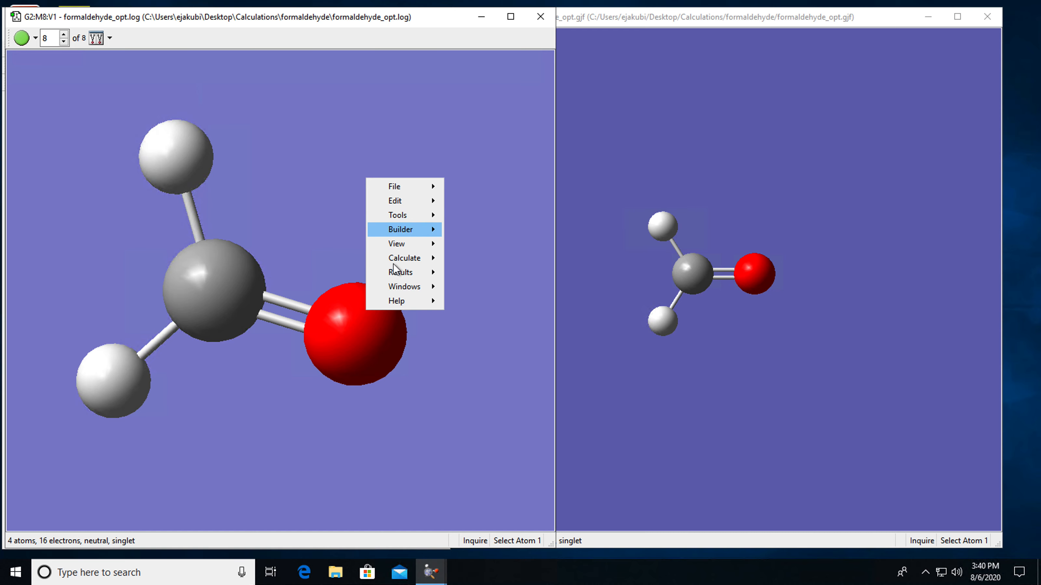
{"action": "mouse_move", "coordinate": [392, 275]}
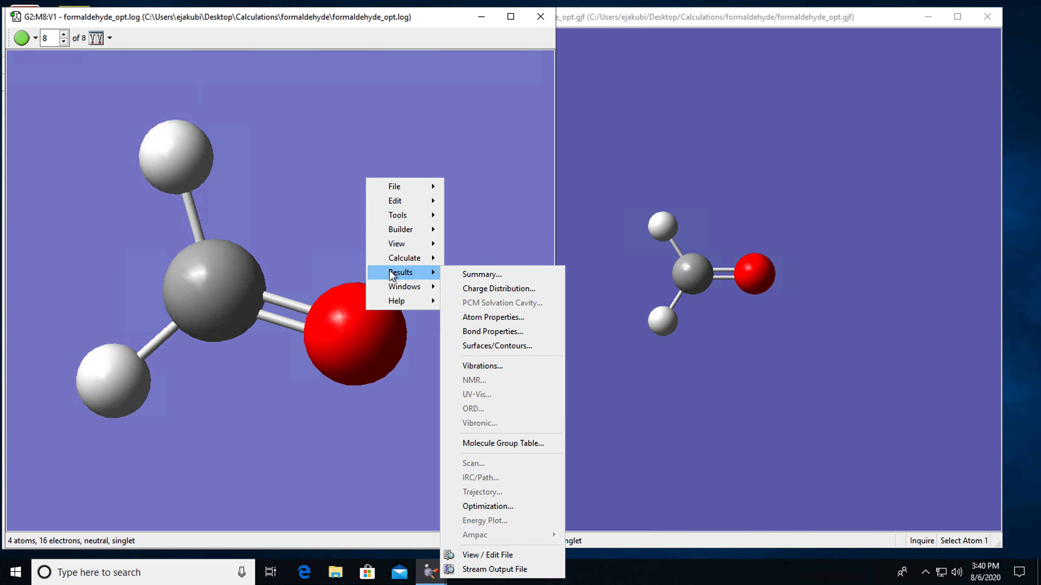
{"action": "left_click", "coordinate": [475, 274]}
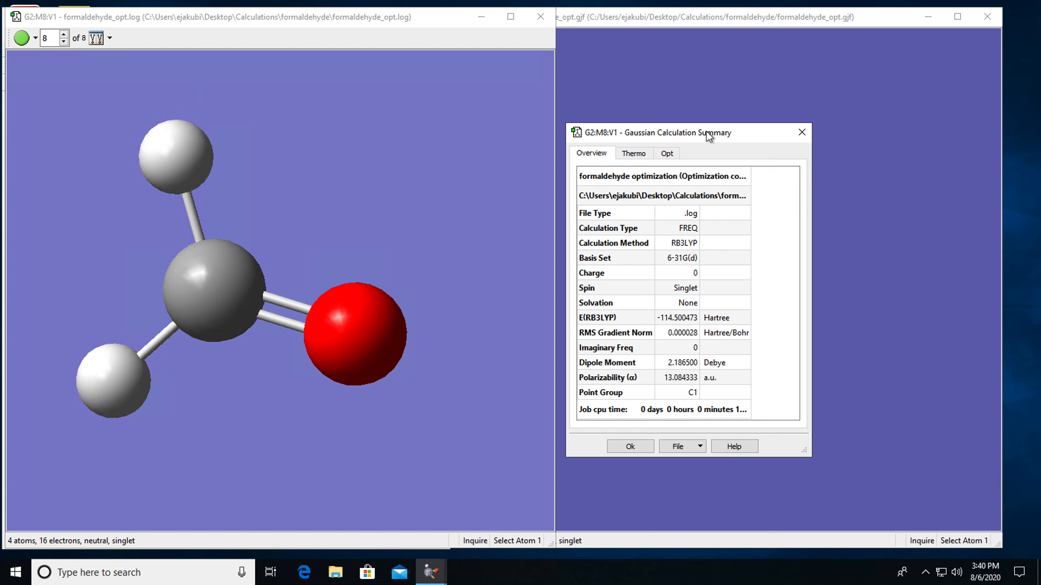
{"action": "left_click_drag", "start_coordinate": [705, 130], "coordinate": [706, 107]}
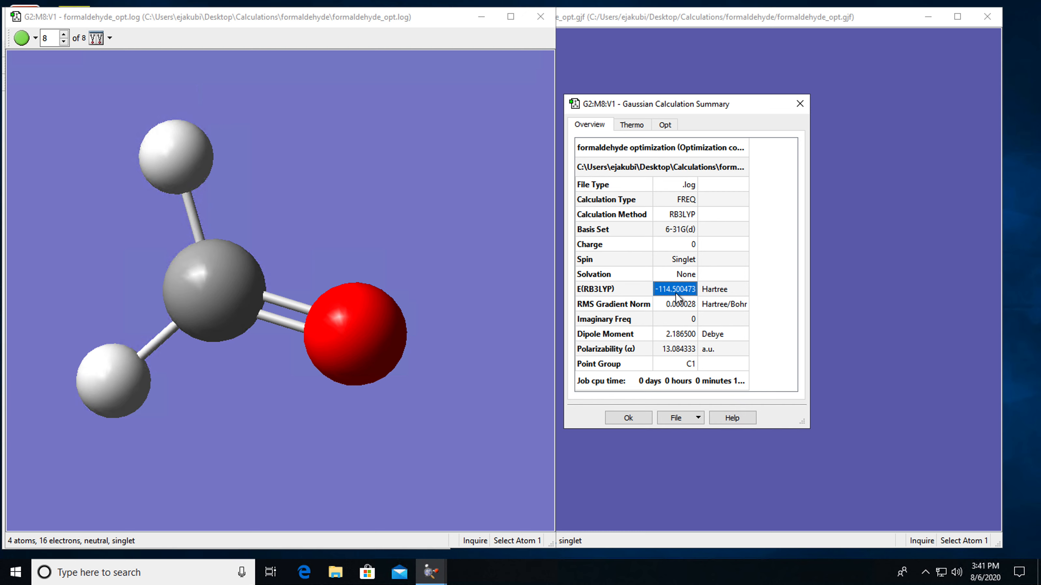
{"action": "left_click", "coordinate": [629, 418]}
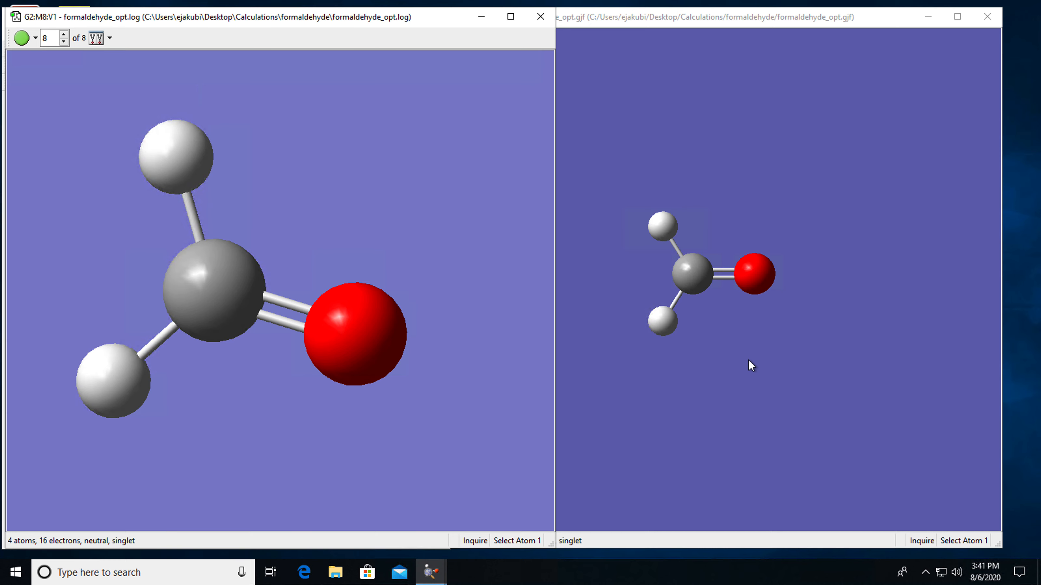
Close the formaldehyde_opt.log window and open formaldehyde_opt.chk from the formaldehyde calculation folder.
{"action": "left_click", "coordinate": [541, 16]}
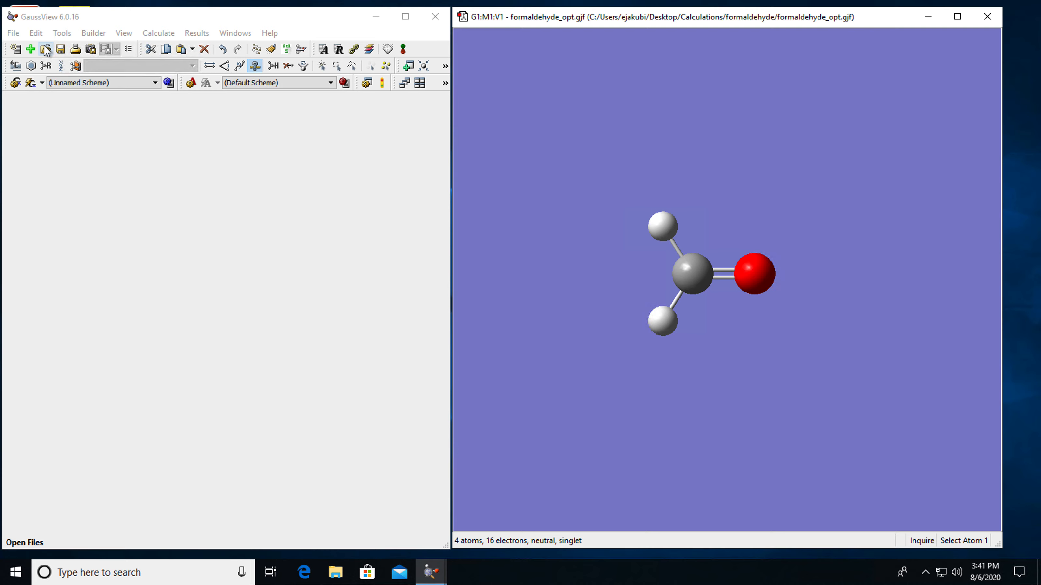
{"action": "left_click", "coordinate": [13, 33]}
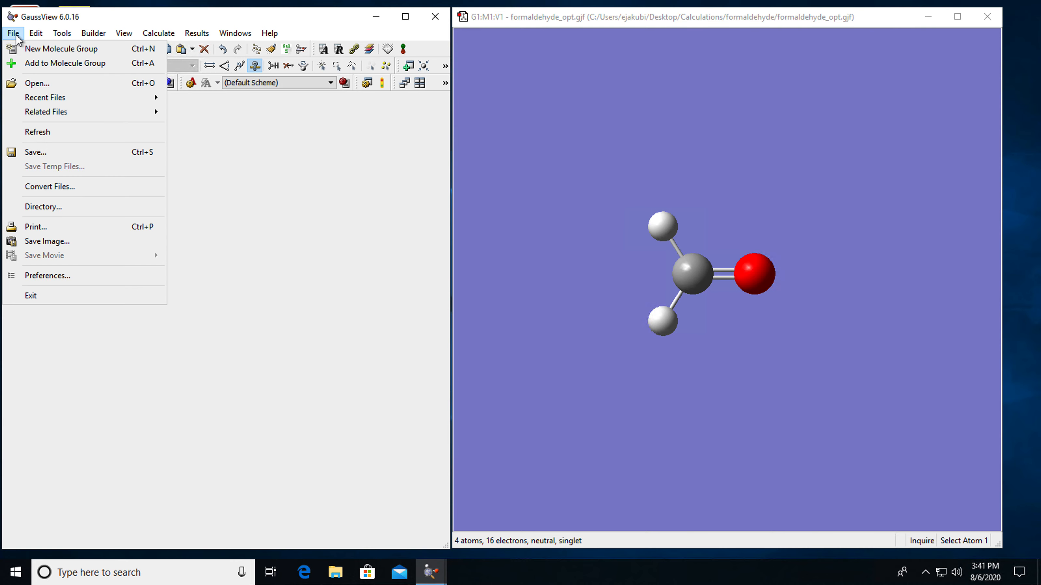
{"action": "left_click", "coordinate": [36, 83]}
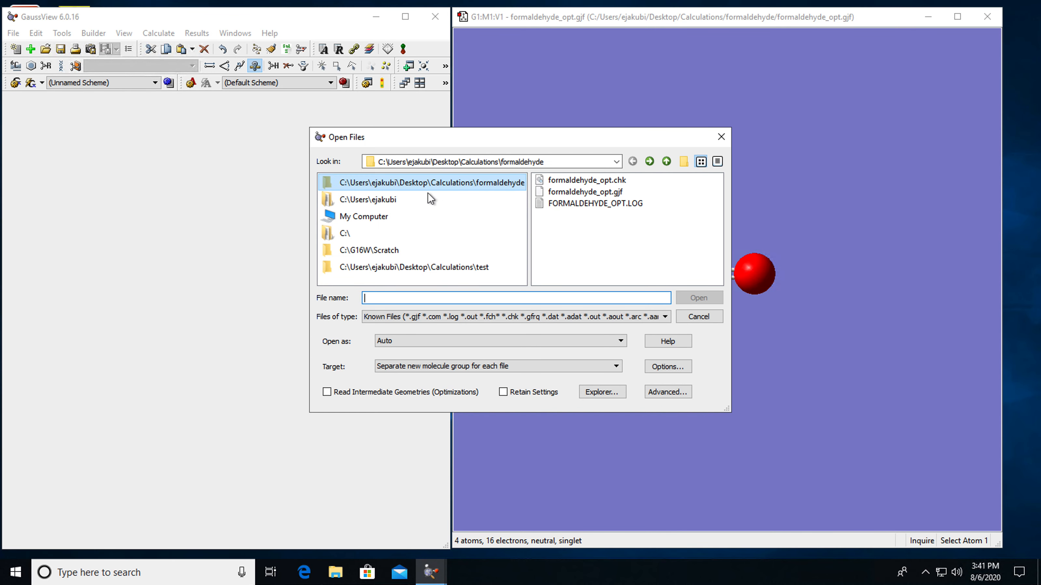
{"action": "left_click", "coordinate": [590, 184]}
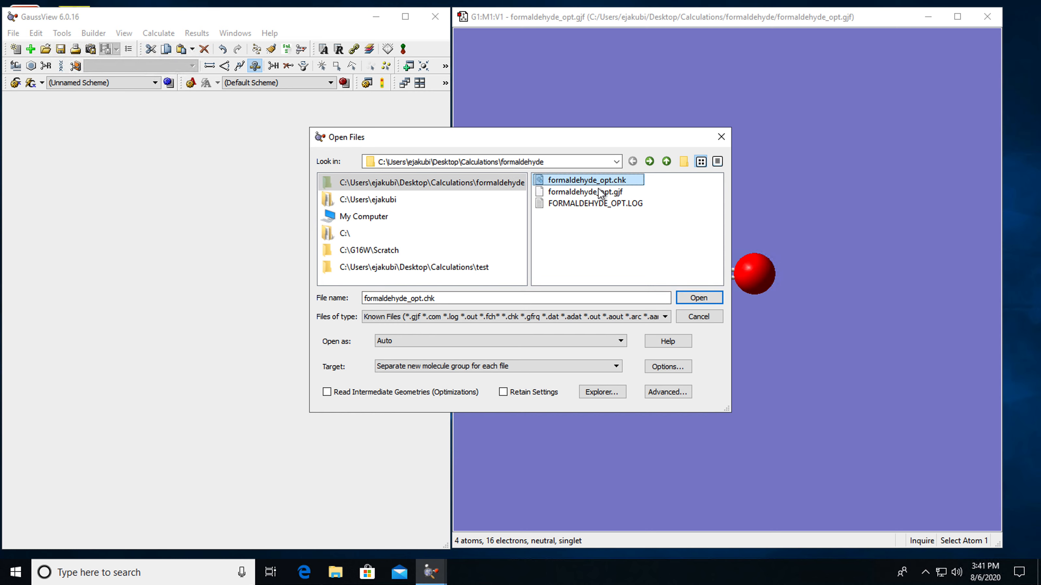
{"action": "left_click", "coordinate": [690, 300]}
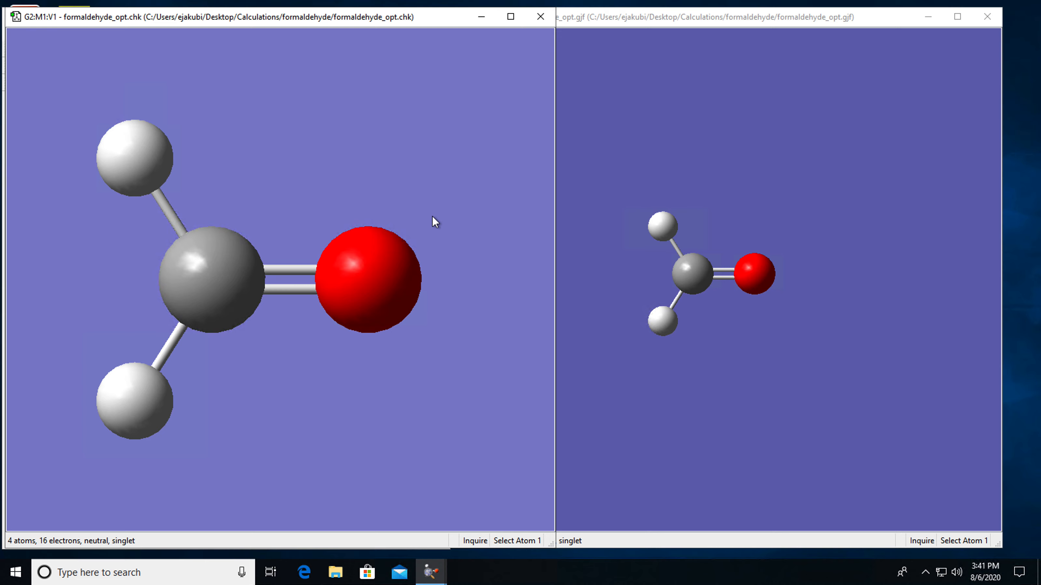
Review the Gaussian calculation summary for formaldehyde_opt.chk, and close the summary.
{"action": "right_click", "coordinate": [351, 145]}
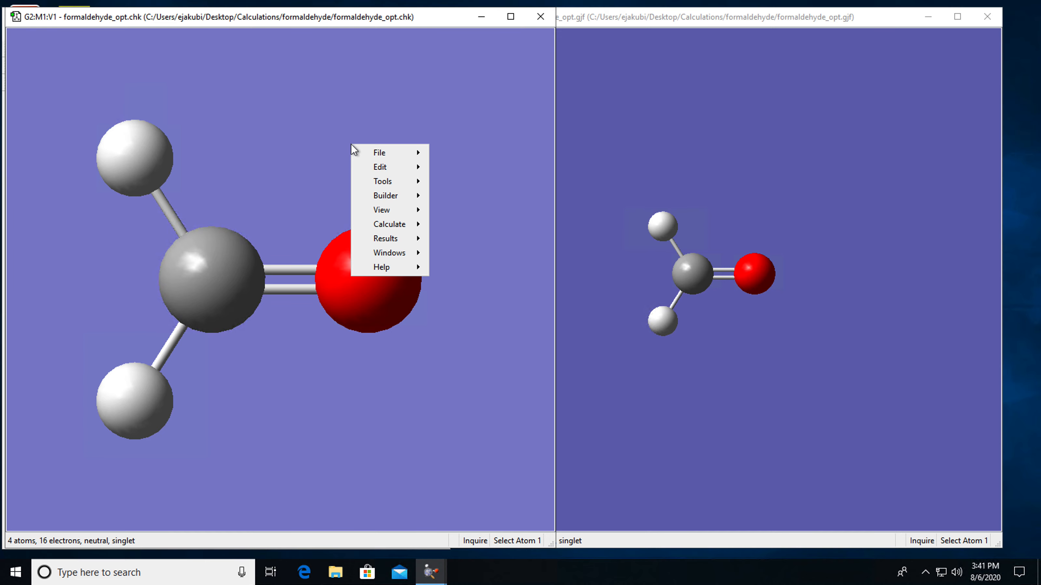
{"action": "mouse_move", "coordinate": [382, 237]}
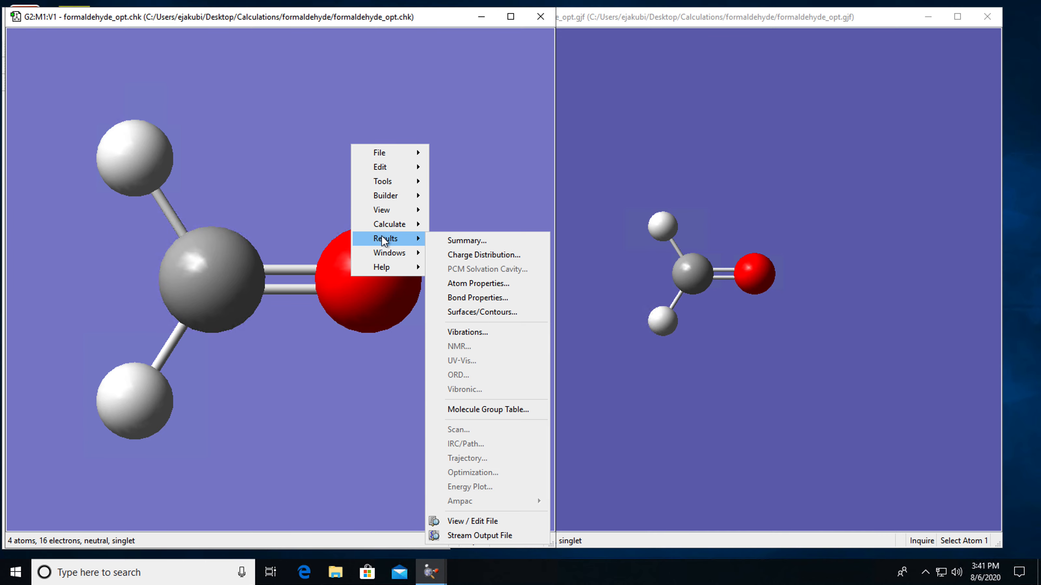
{"action": "left_click", "coordinate": [457, 241]}
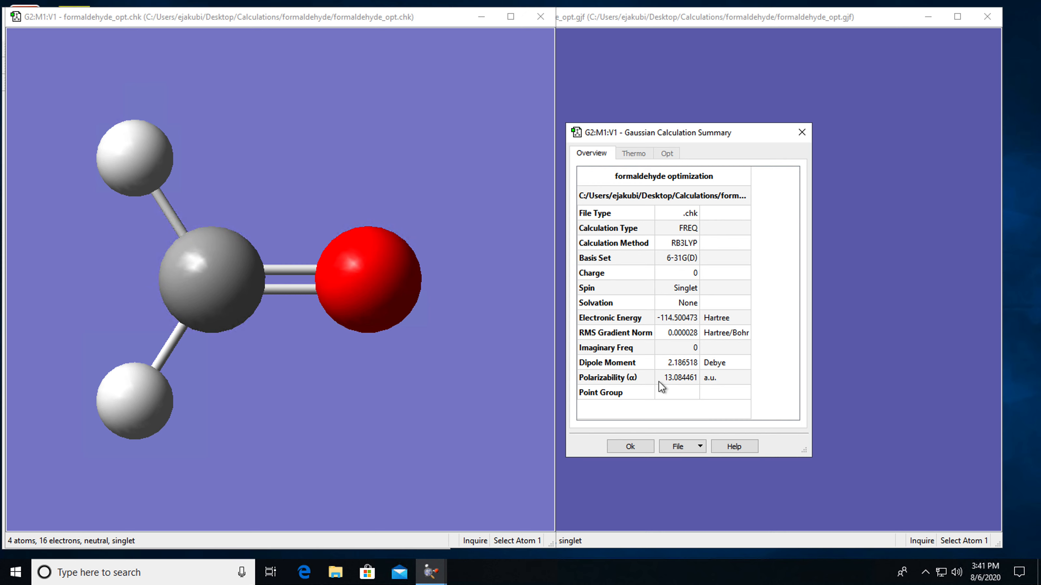
{"action": "left_click", "coordinate": [802, 131]}
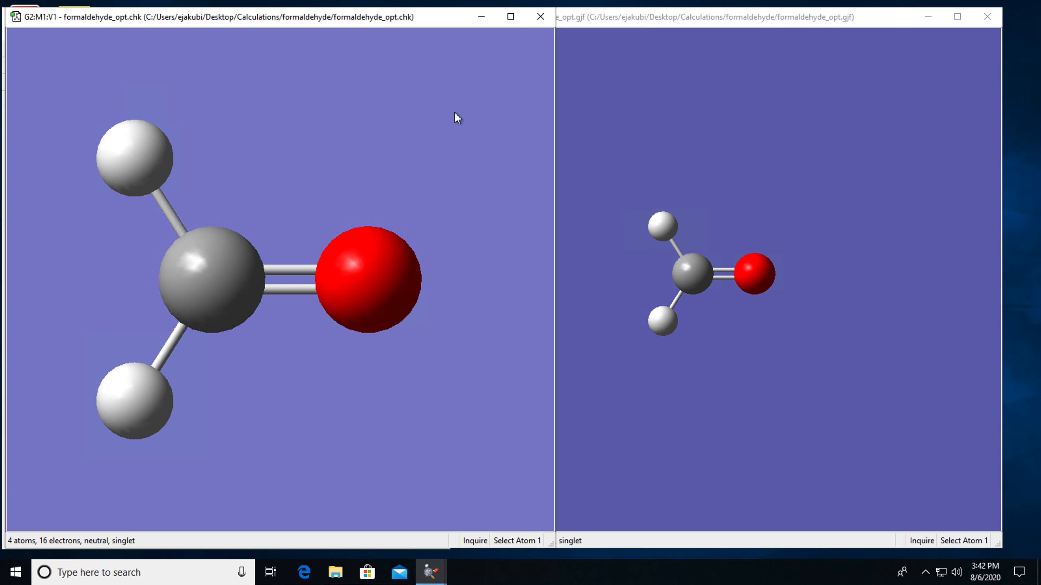
Open the molecular orbitals of formaldehyde_opt.chk and inspect the orbital energy diagram down to orbital 1.
{"action": "right_click", "coordinate": [400, 115]}
{"action": "mouse_move", "coordinate": [430, 184]}
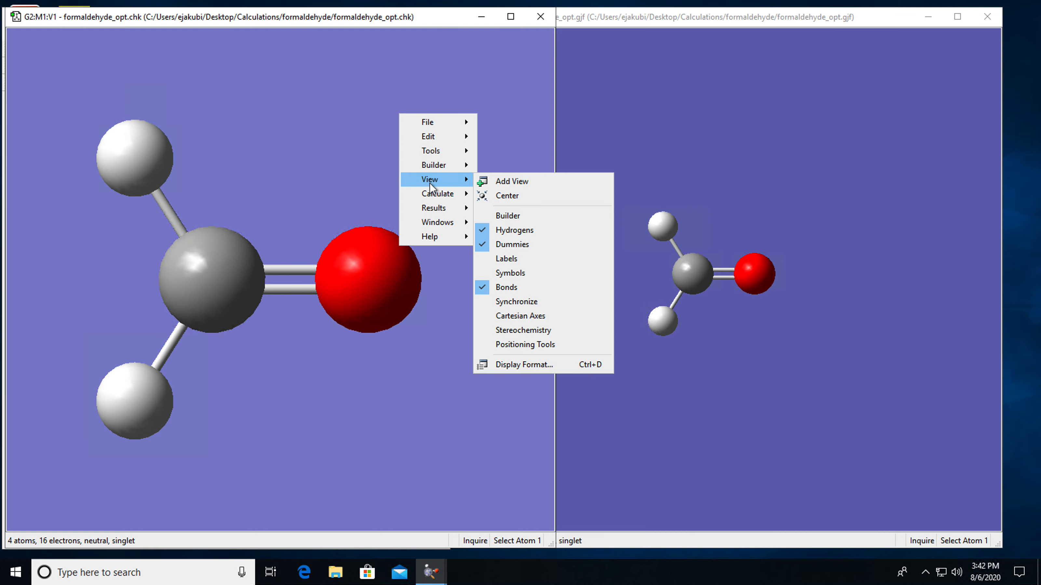
{"action": "mouse_move", "coordinate": [434, 152]}
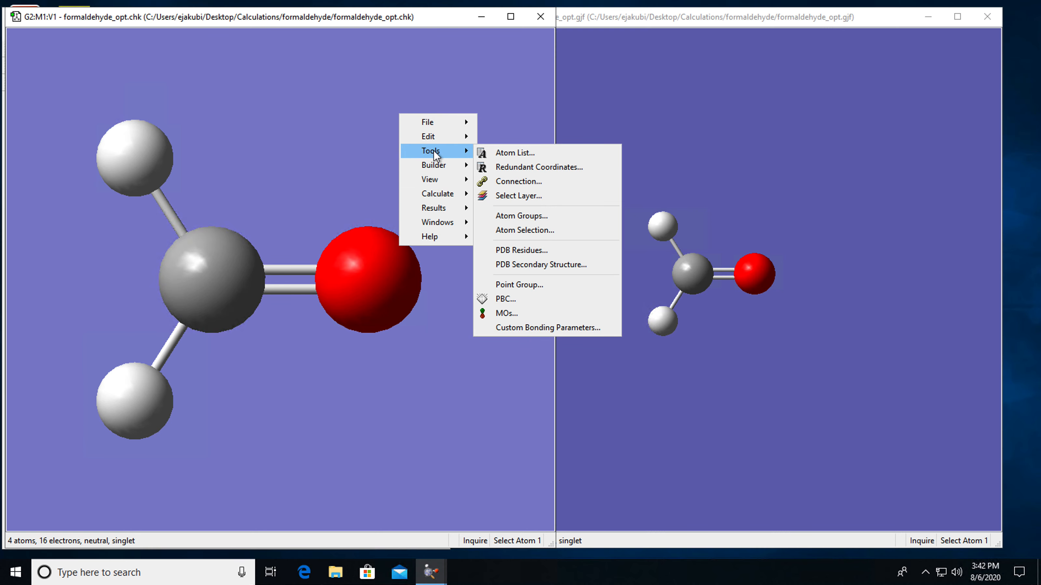
{"action": "left_click", "coordinate": [509, 313]}
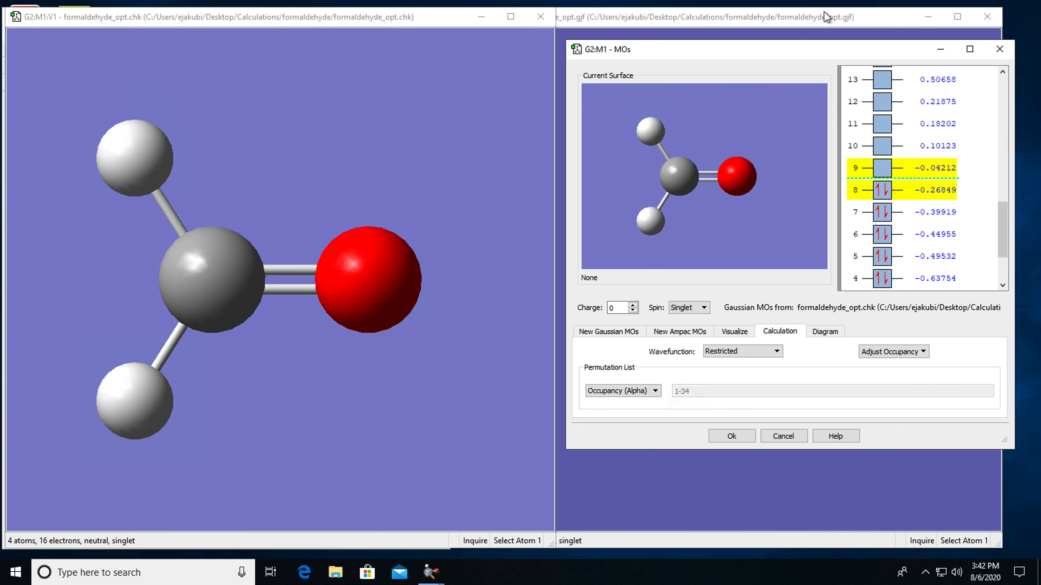
{"action": "left_click_drag", "start_coordinate": [784, 47], "coordinate": [676, 53]}
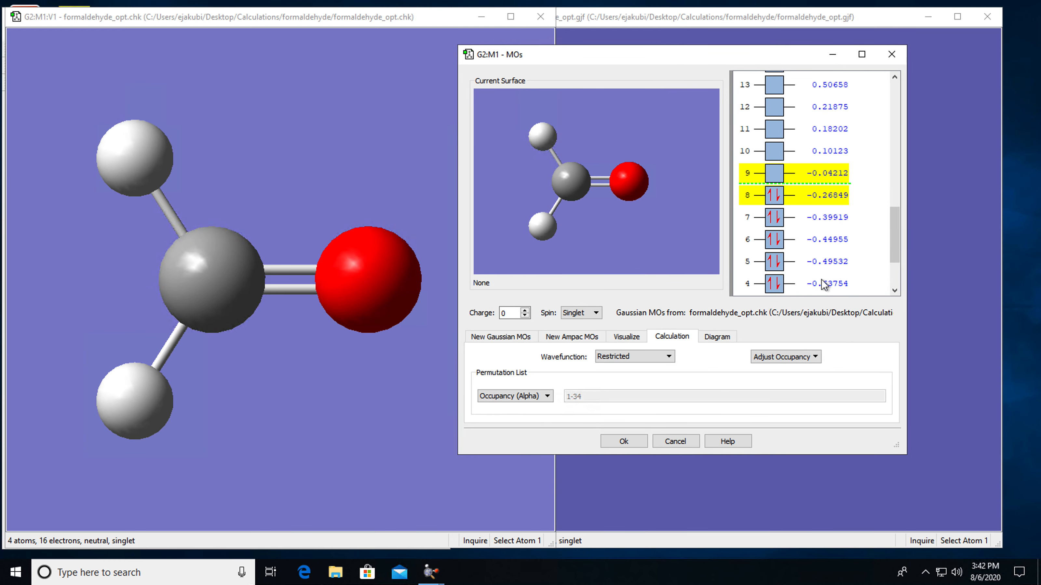
{"action": "scroll", "coordinate": [821, 279], "scroll_direction": "down", "scroll_amount": 2}
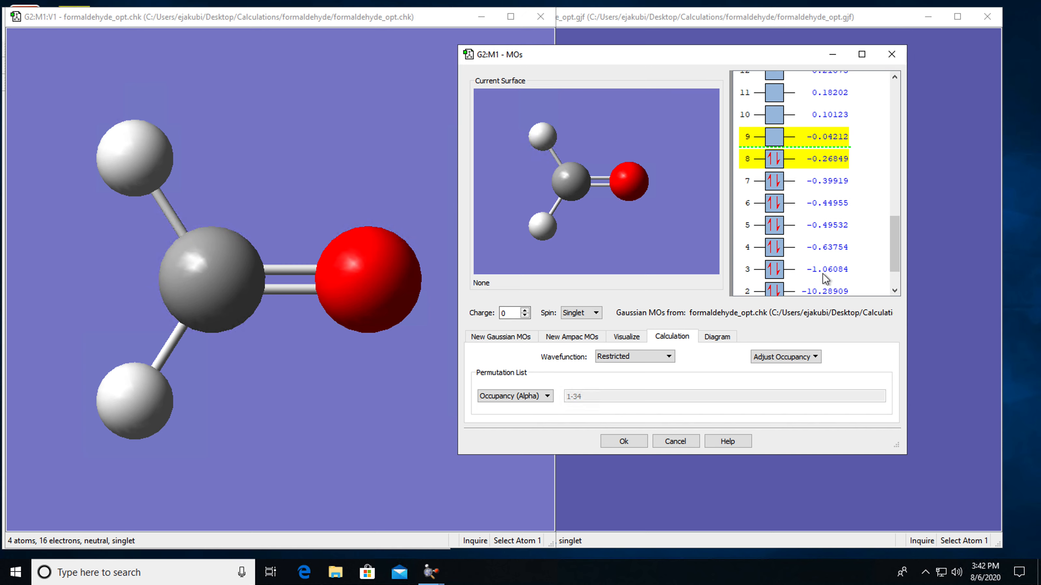
{"action": "scroll", "coordinate": [823, 274], "scroll_direction": "down", "scroll_amount": 3}
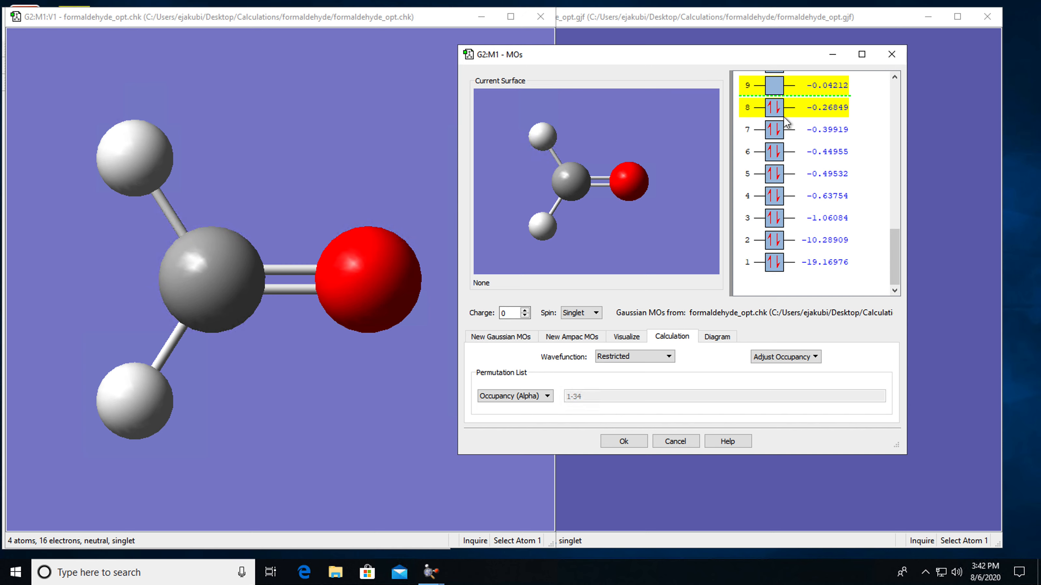
Generate surfaces for the highlighted orbitals 8 and 9, and examine orbital 8 followed by orbital 9.
{"action": "left_click", "coordinate": [623, 336]}
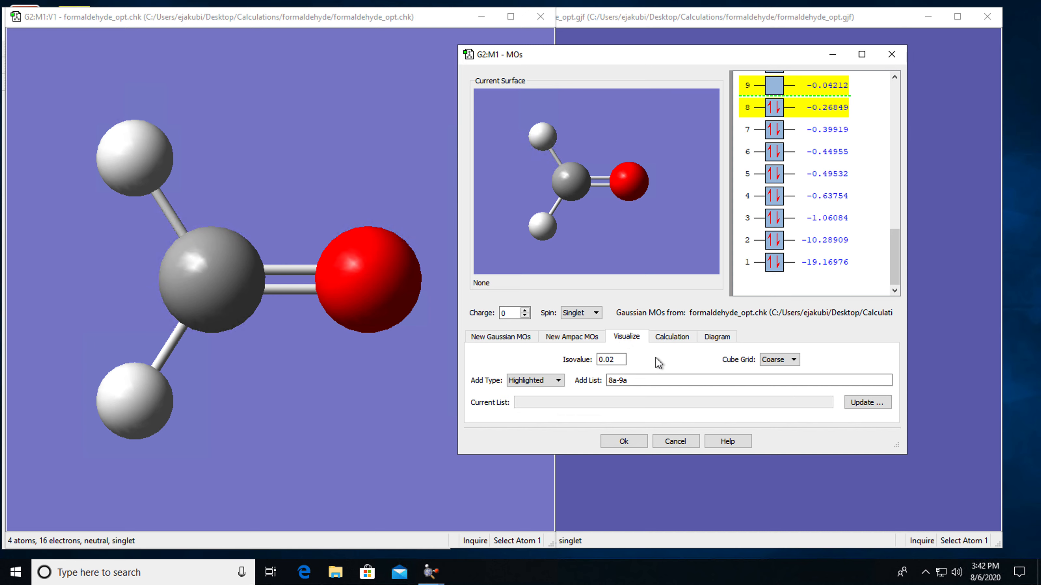
{"action": "left_click", "coordinate": [865, 401]}
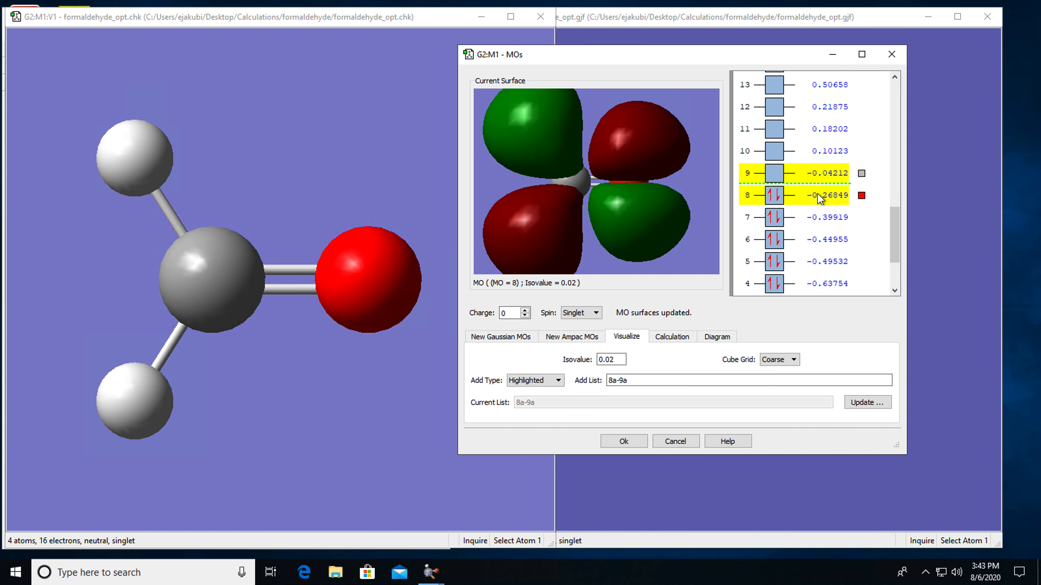
{"action": "scroll", "coordinate": [664, 200], "scroll_direction": "down", "scroll_amount": 3}
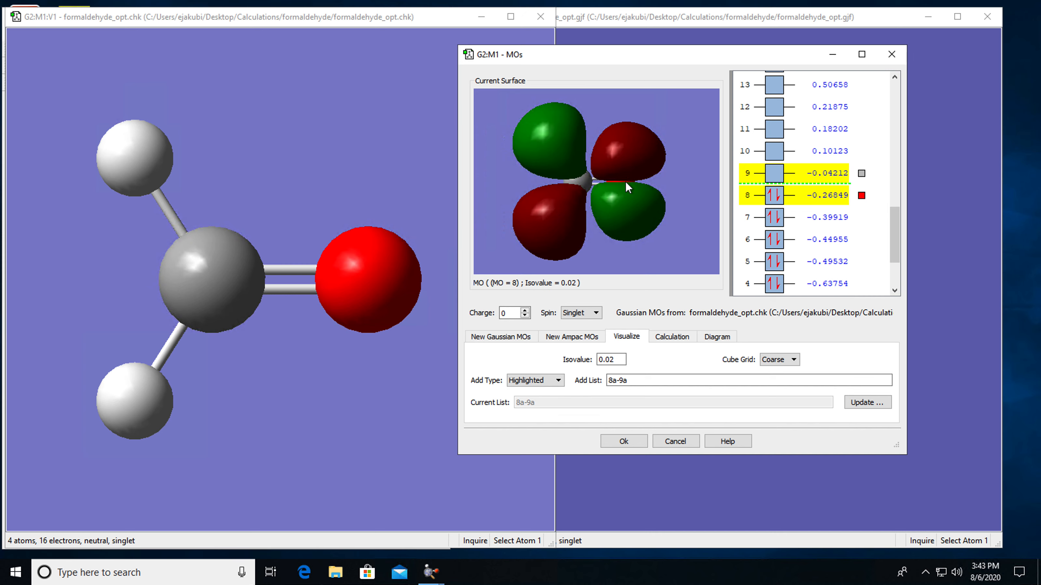
{"action": "left_click", "coordinate": [861, 173]}
{"action": "left_click_drag", "start_coordinate": [657, 204], "coordinate": [658, 125]}
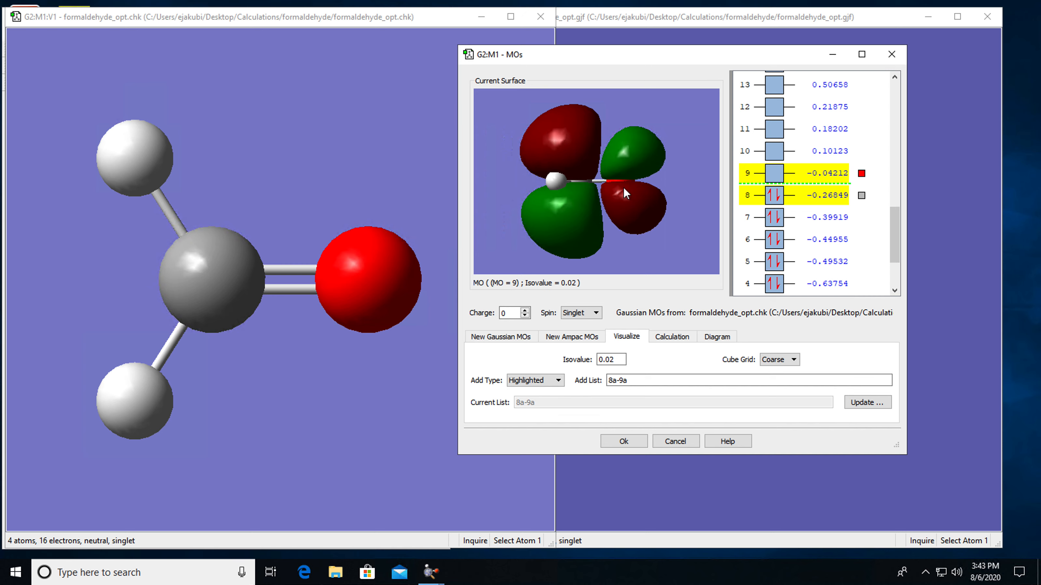
Set the orbital surface display format to Transparent and inspect orbital 9 from different angles.
{"action": "right_click", "coordinate": [618, 248]}
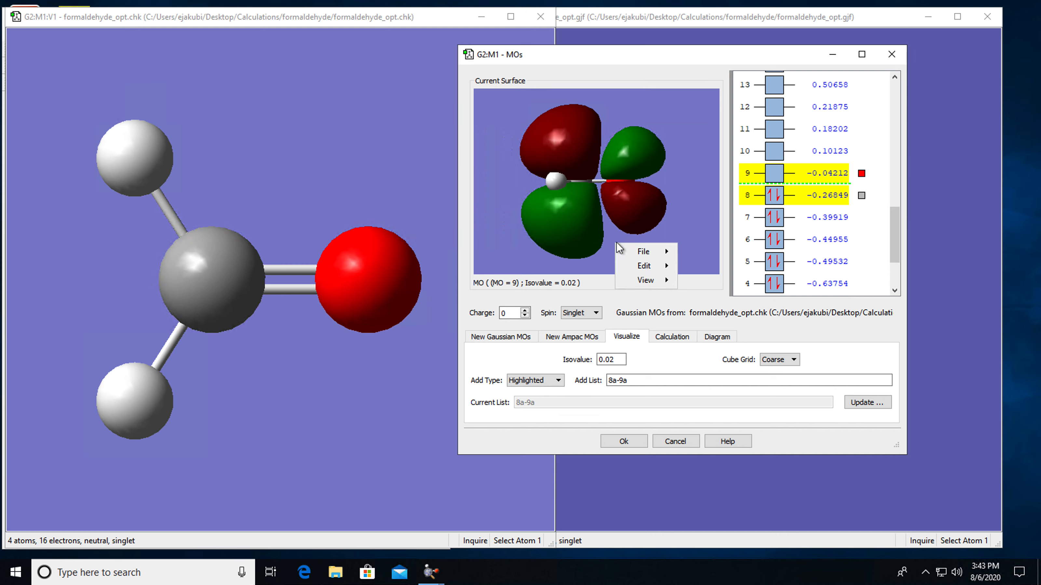
{"action": "mouse_move", "coordinate": [646, 280]}
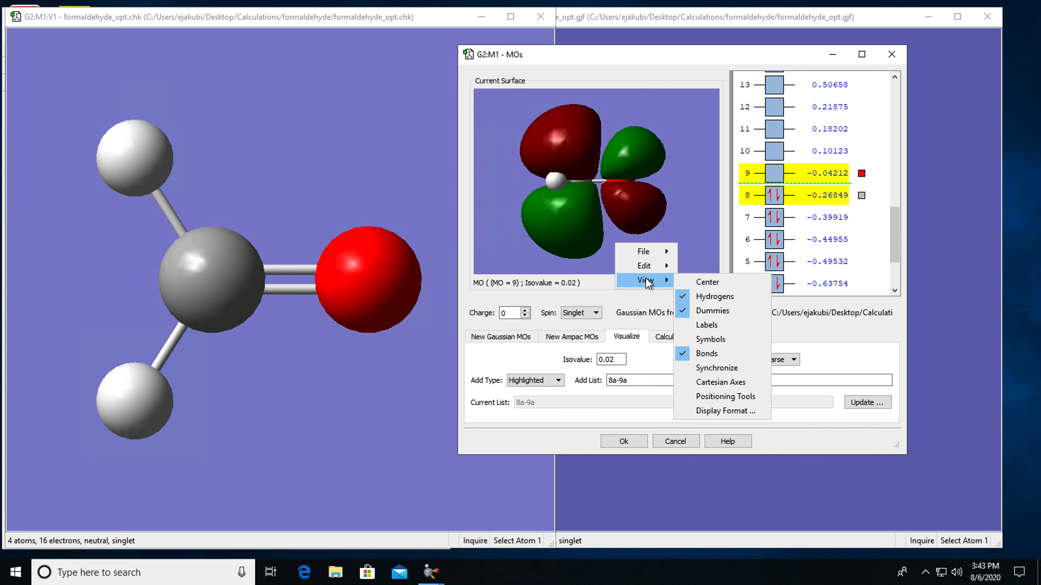
{"action": "left_click", "coordinate": [725, 411]}
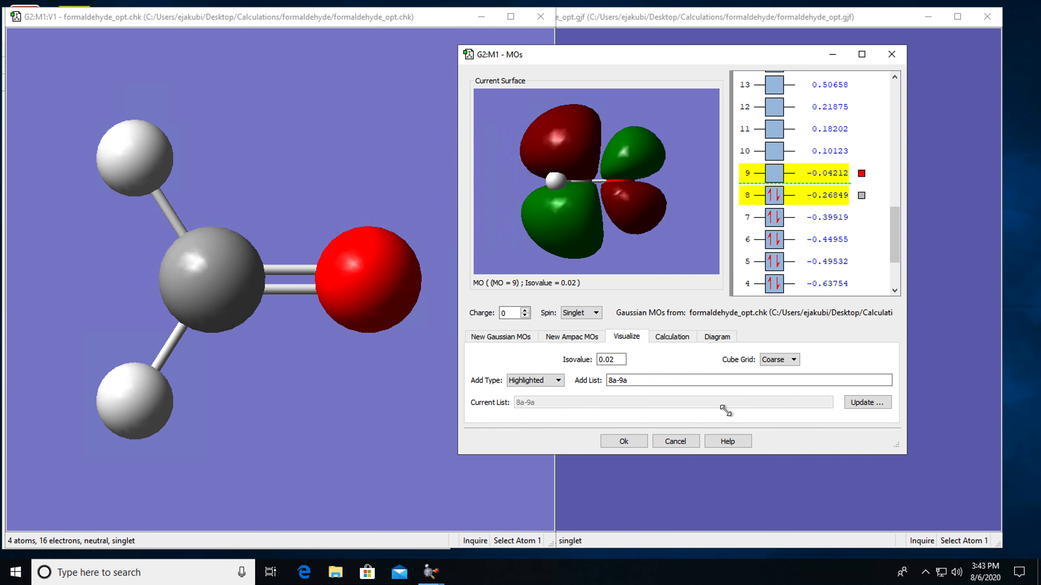
{"action": "left_click_drag", "start_coordinate": [825, 421], "coordinate": [398, 141]}
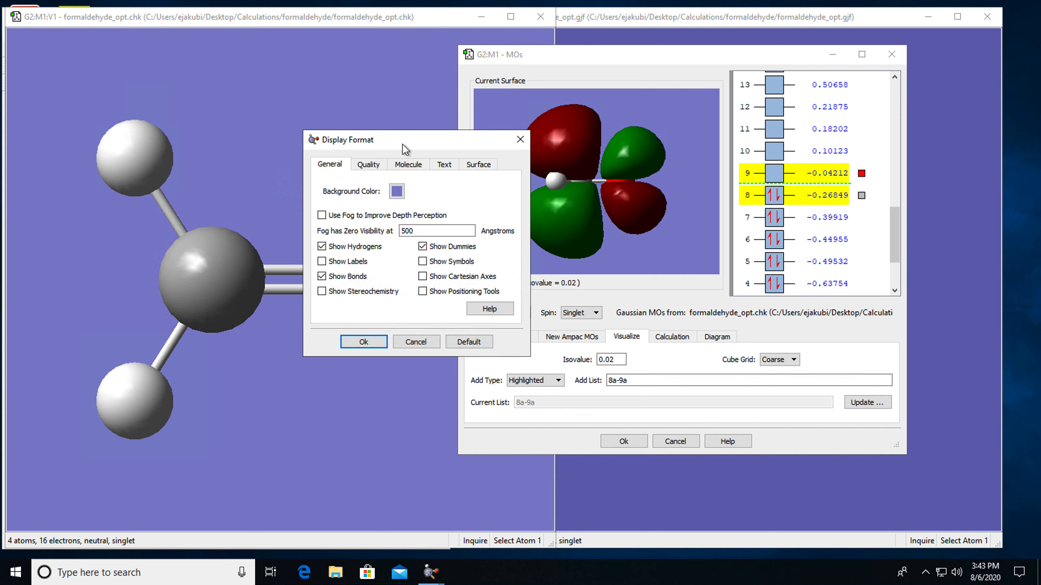
{"action": "left_click", "coordinate": [477, 165]}
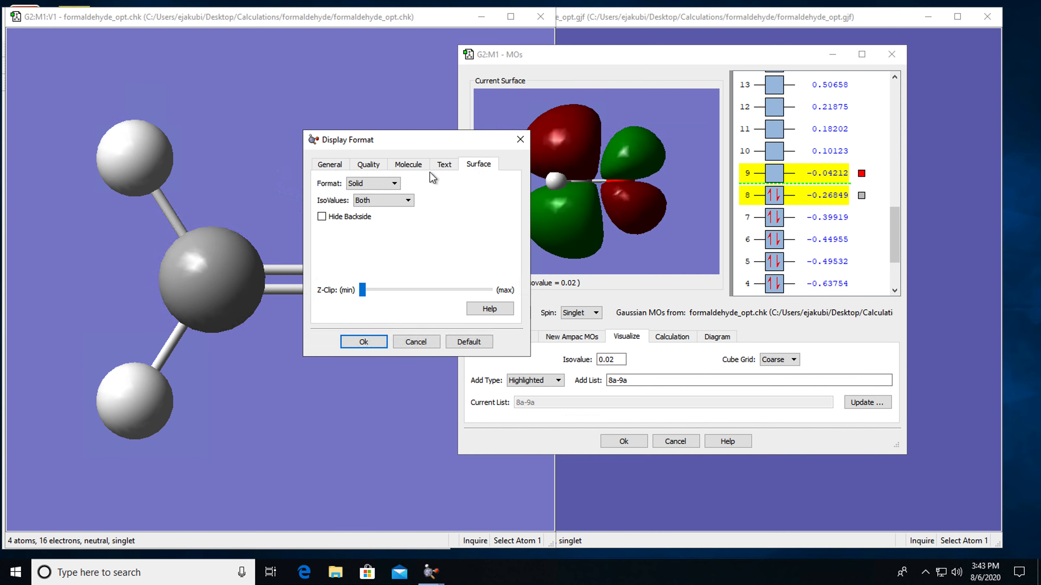
{"action": "left_click", "coordinate": [393, 184]}
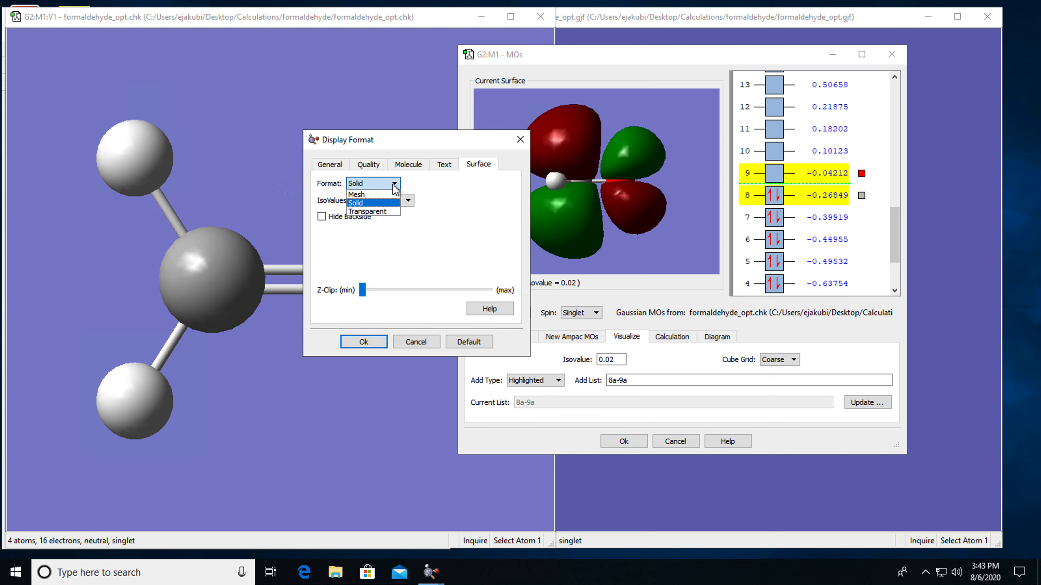
{"action": "left_click", "coordinate": [369, 211]}
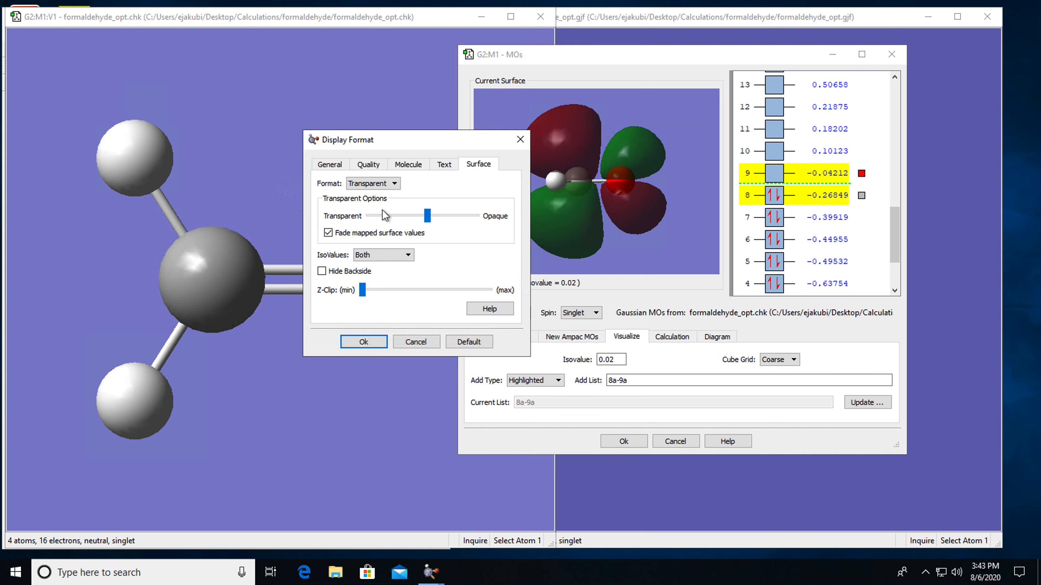
{"action": "left_click", "coordinate": [360, 343]}
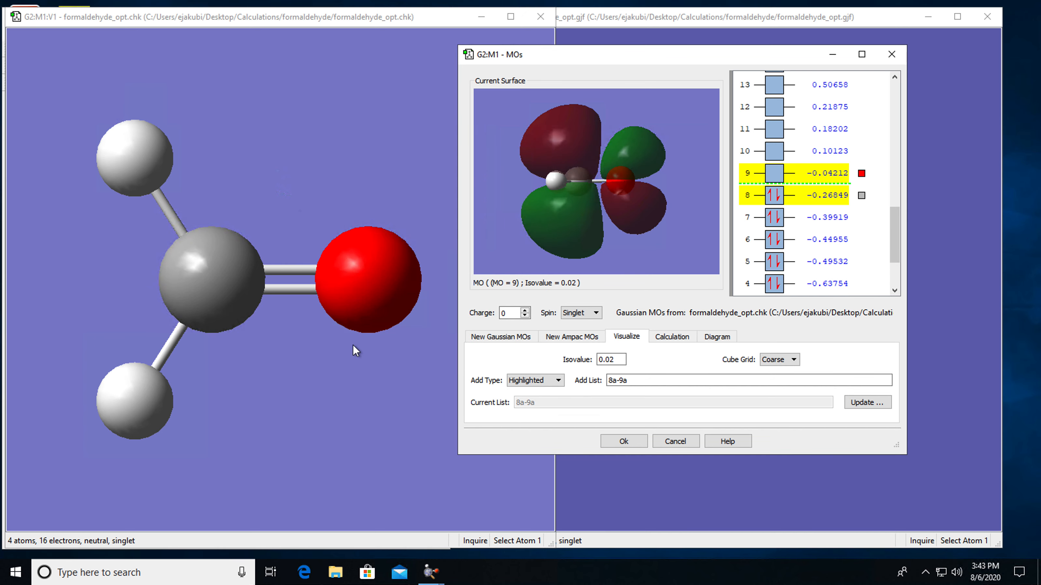
{"action": "left_click_drag", "start_coordinate": [570, 152], "coordinate": [569, 228]}
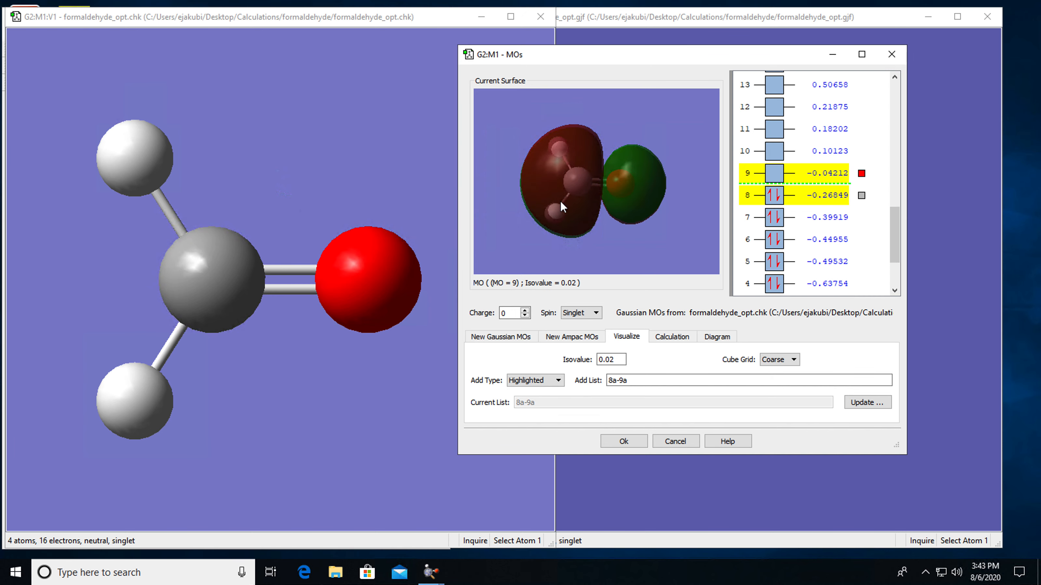
{"action": "left_click_drag", "start_coordinate": [605, 221], "coordinate": [605, 159]}
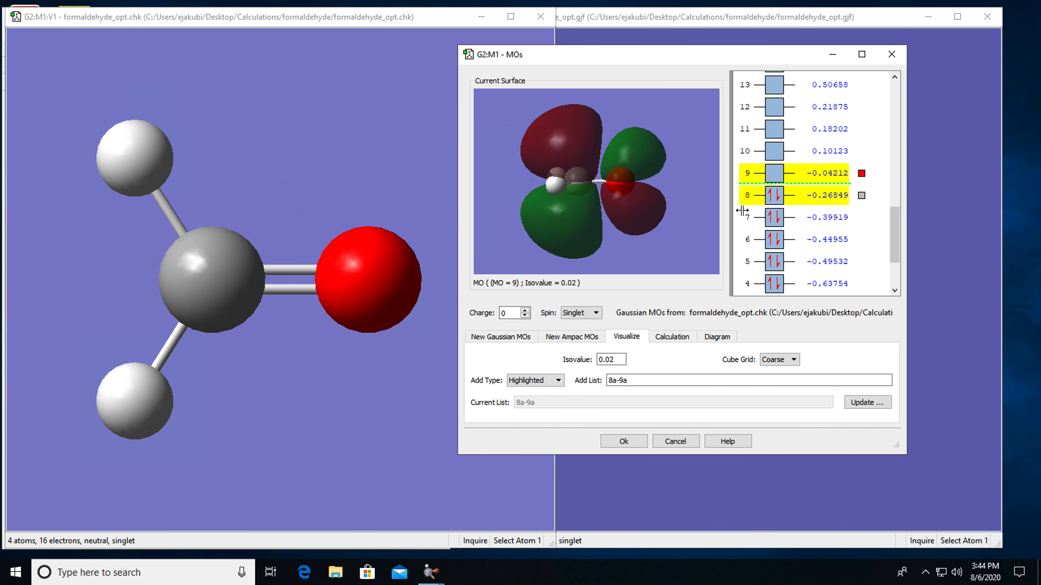
Add orbitals 6 and 7 to the highlighted selection, update the surfaces, and view orbital 6.
{"action": "left_click", "coordinate": [828, 218], "text": "shift"}
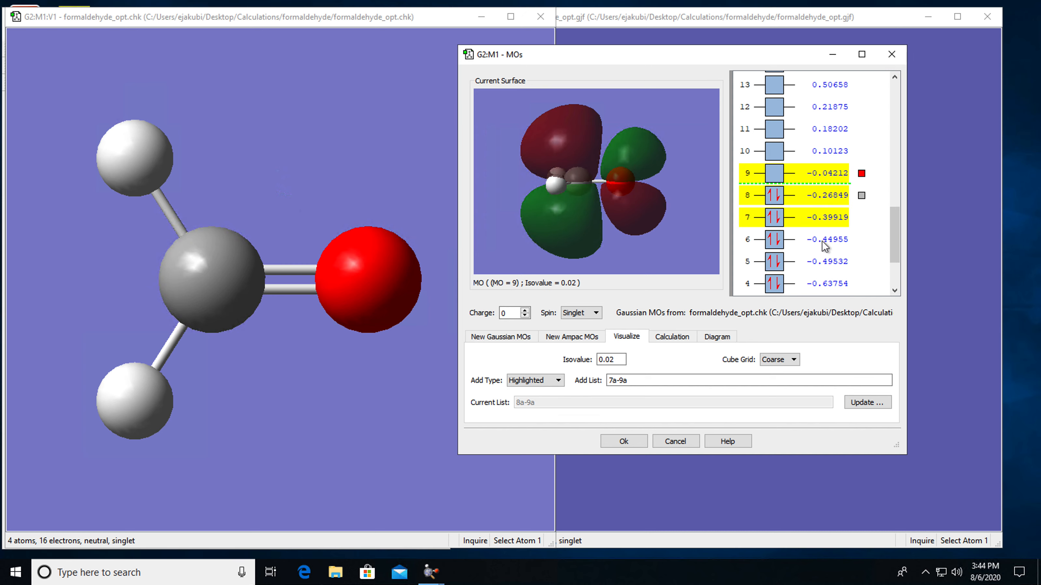
{"action": "left_click", "coordinate": [832, 241], "text": "shift"}
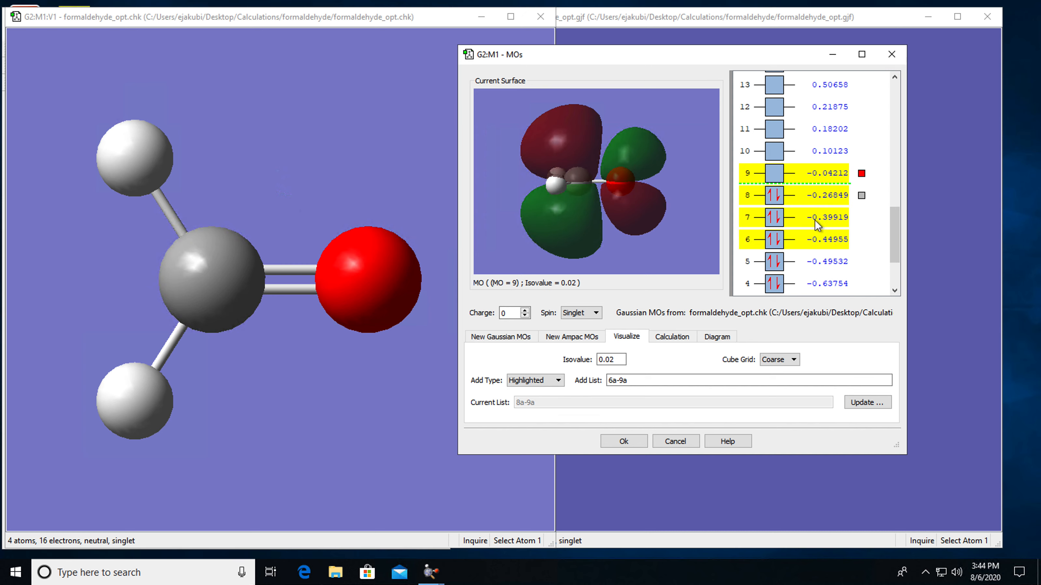
{"action": "left_click", "coordinate": [868, 402]}
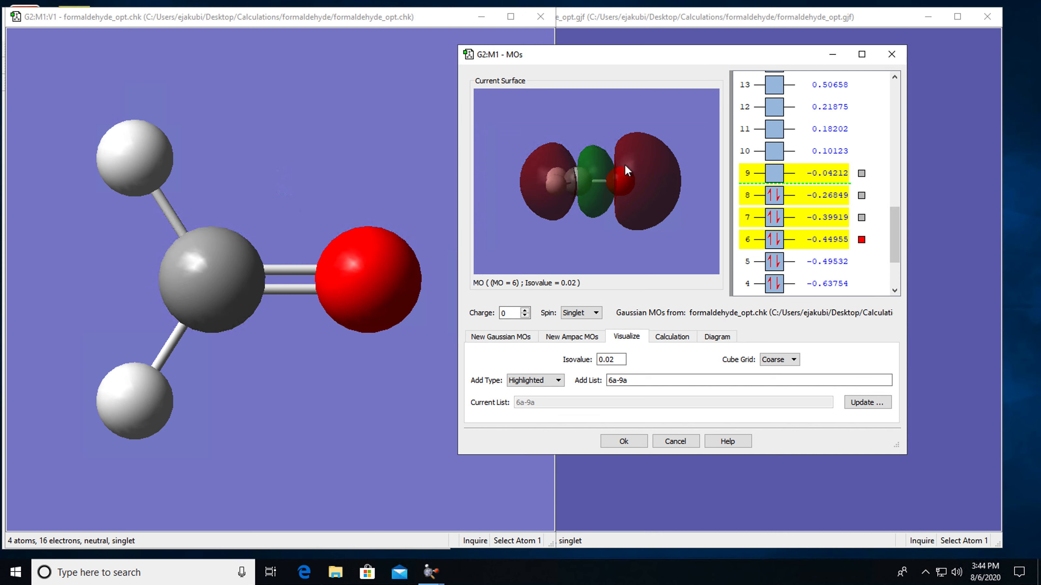
{"action": "left_click_drag", "start_coordinate": [607, 158], "coordinate": [612, 239]}
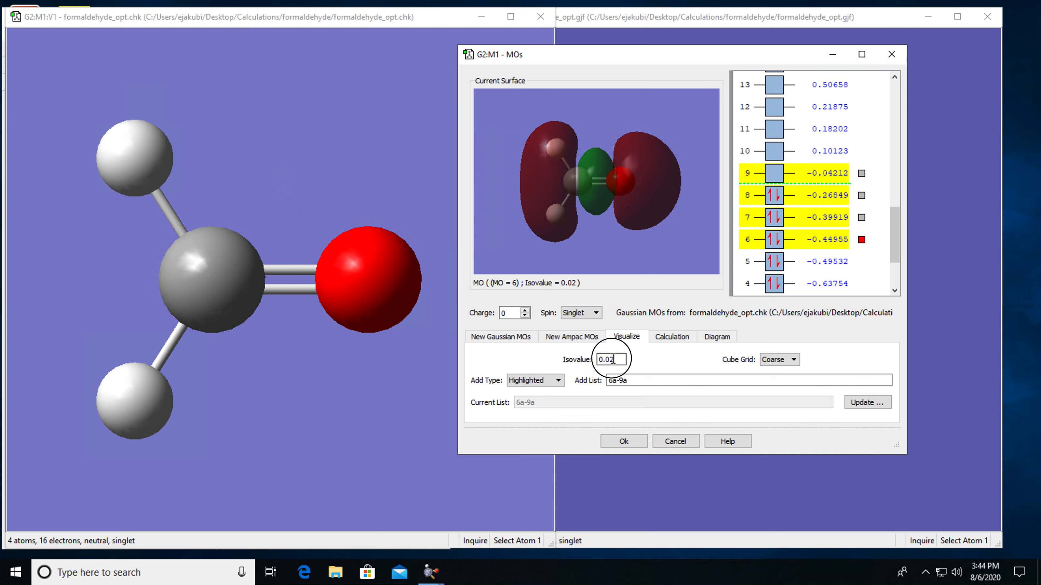
Set the isovalue to 0.03, update the surfaces for orbitals 6 to 9, and view orbital 9.
{"action": "left_click_drag", "start_coordinate": [610, 360], "coordinate": [627, 359]}
{"action": "left_click", "coordinate": [865, 401]}
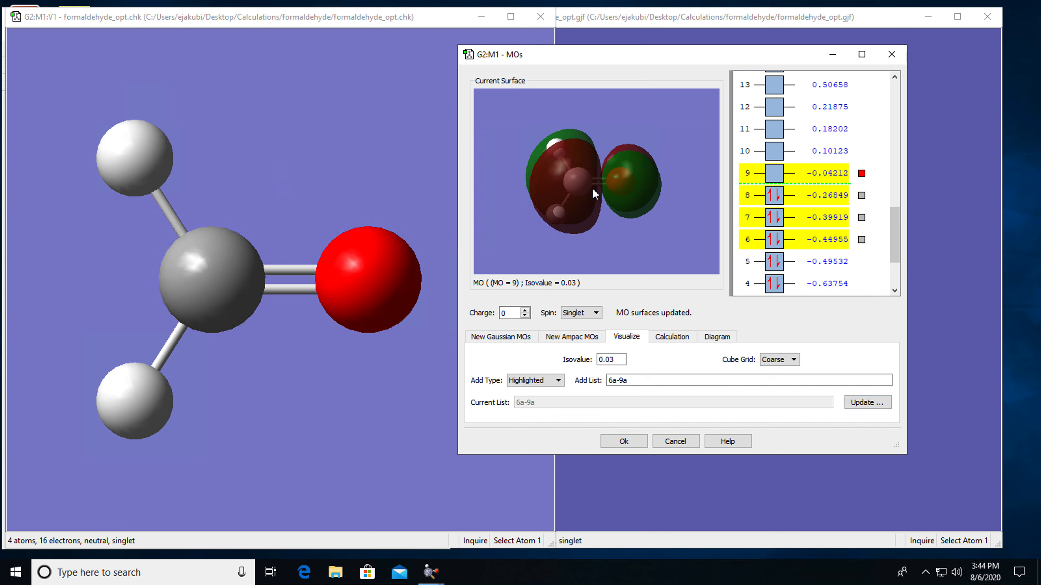
{"action": "left_click_drag", "start_coordinate": [592, 189], "coordinate": [609, 239]}
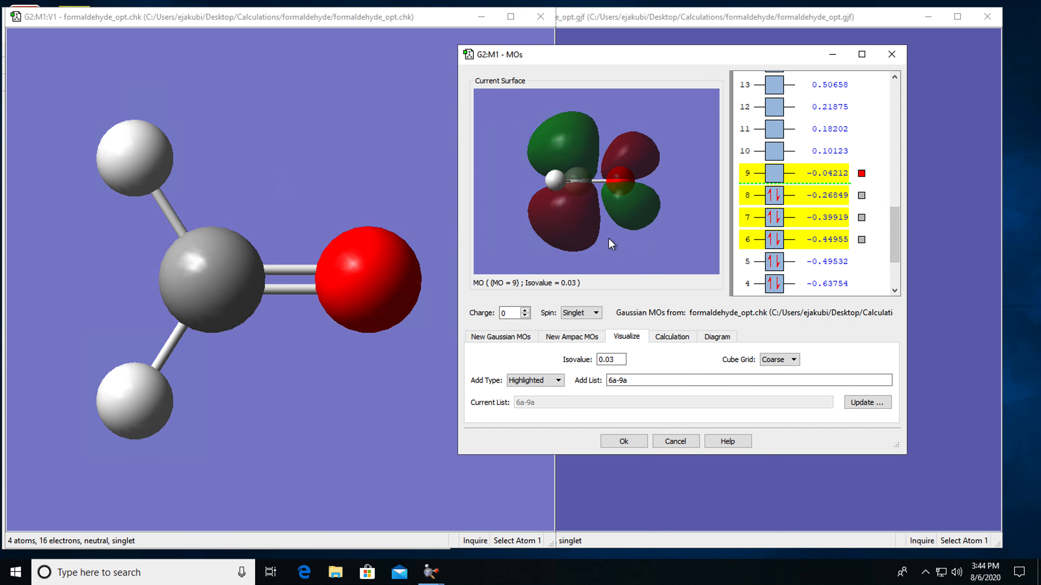